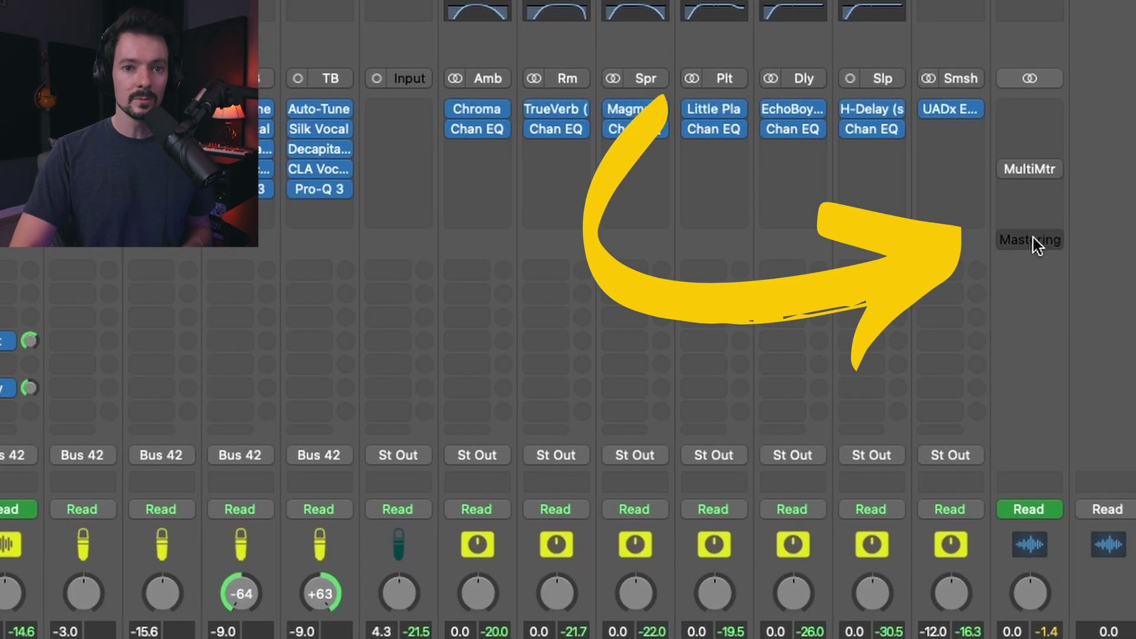
# Add the Mastering plug-in to Stereo Out using the Mastering Assistant's Default Preset
pyautogui.click(1034, 239)
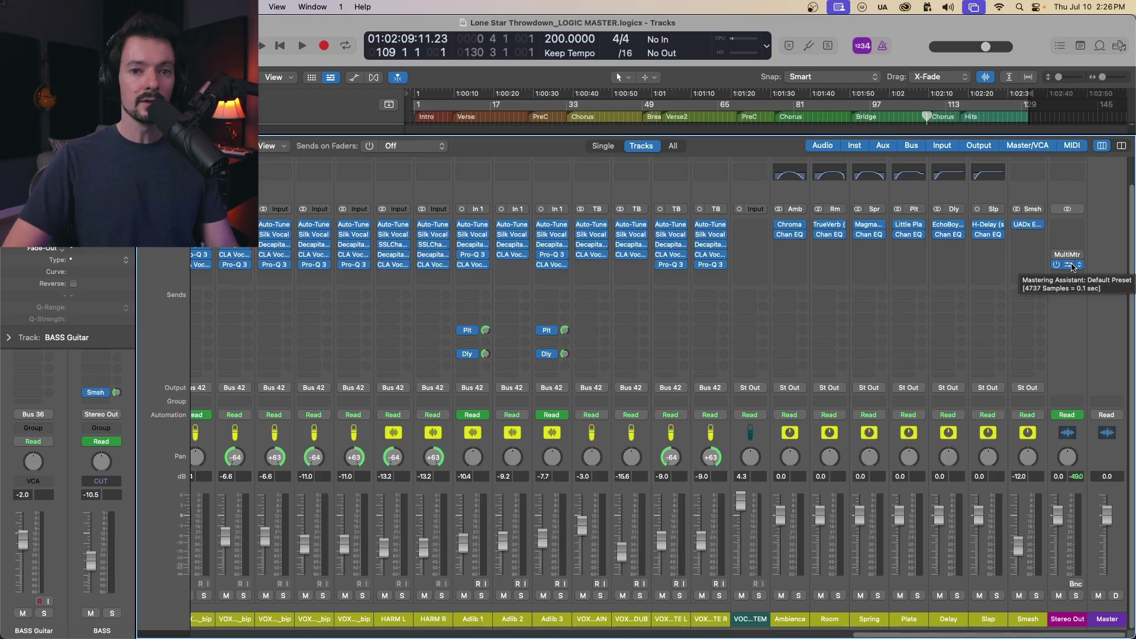
# Open the Stereo Out Mastering Assistant window and move it down and left into view
pyautogui.click(1072, 266)
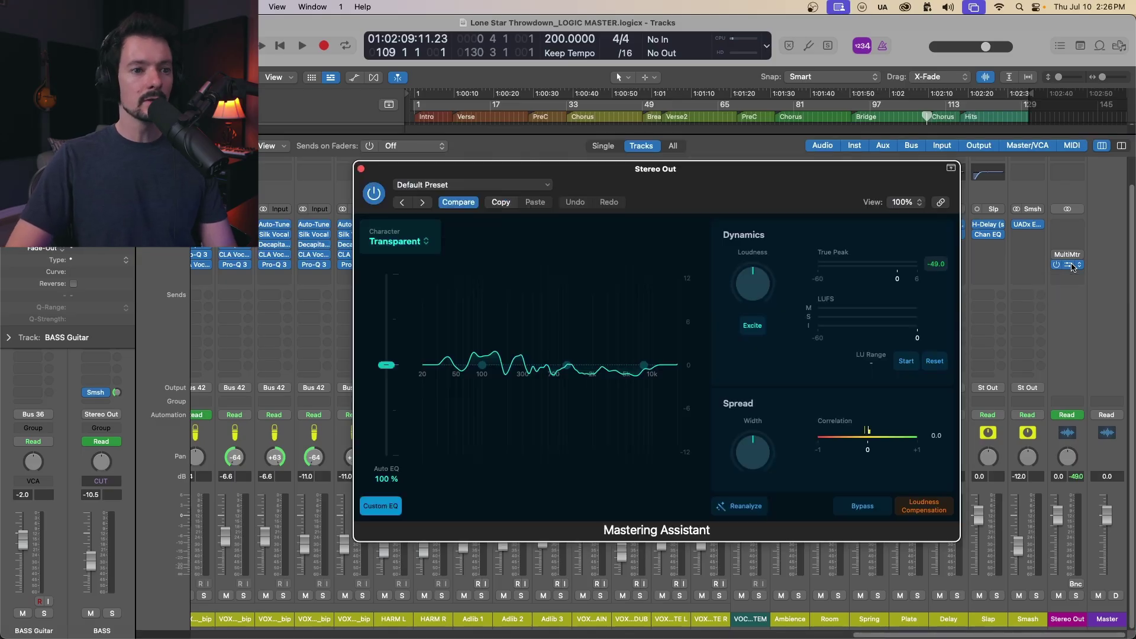
pyautogui.moveTo(691, 193); pyautogui.dragTo(657, 101)
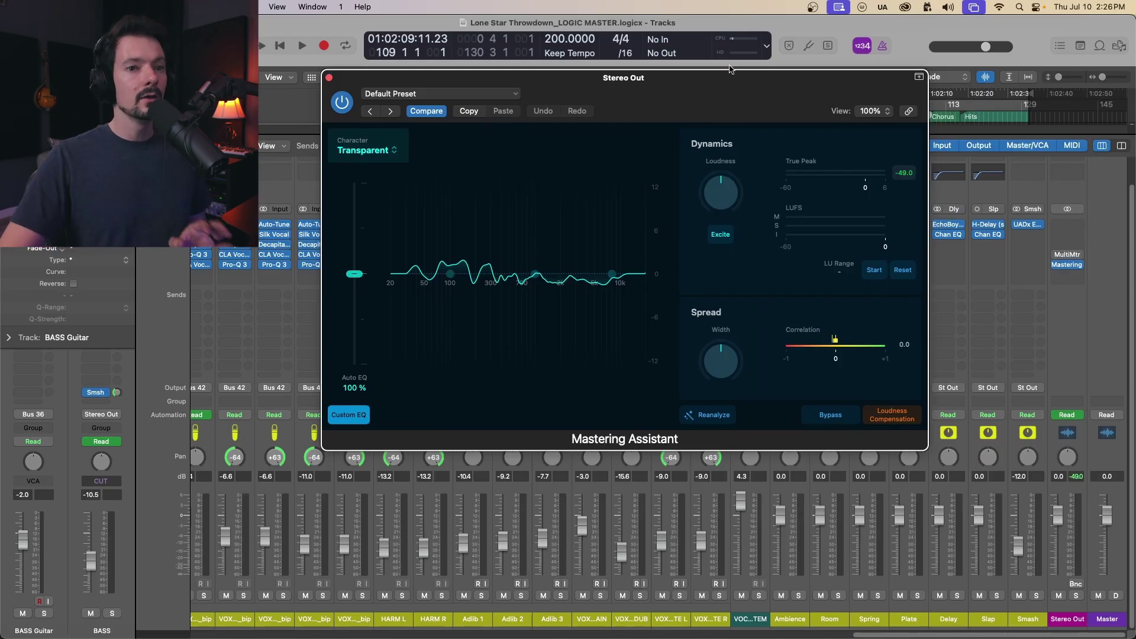
pyautogui.moveTo(744, 92); pyautogui.dragTo(616, 165)
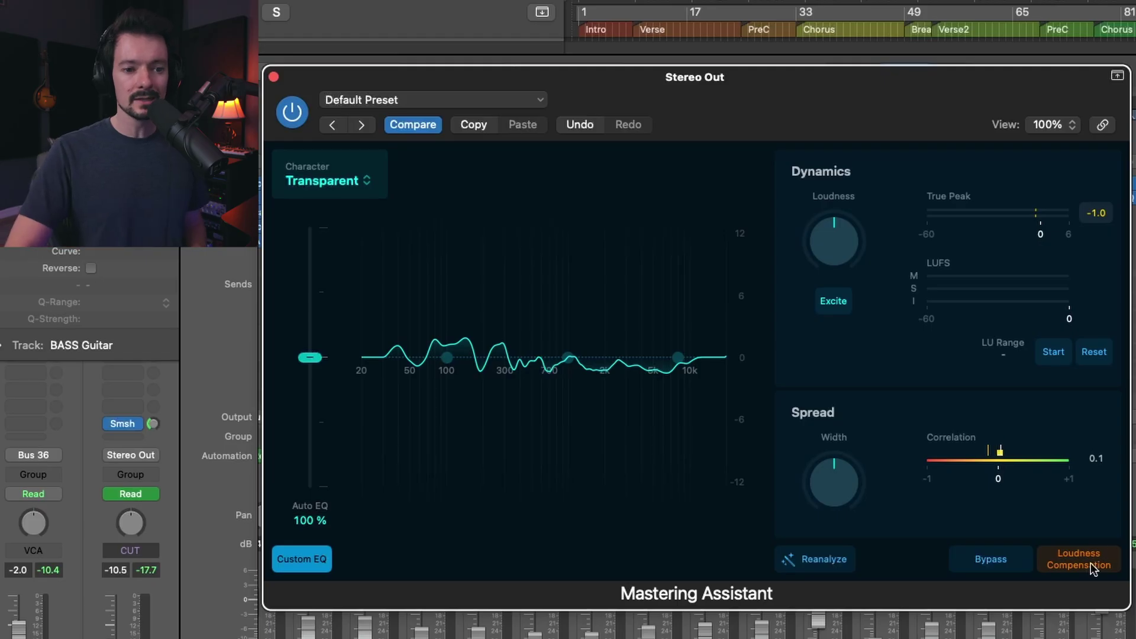
# Enable Loudness Compensation, then play the song and bypass the processing to compare
pyautogui.click(1097, 566)
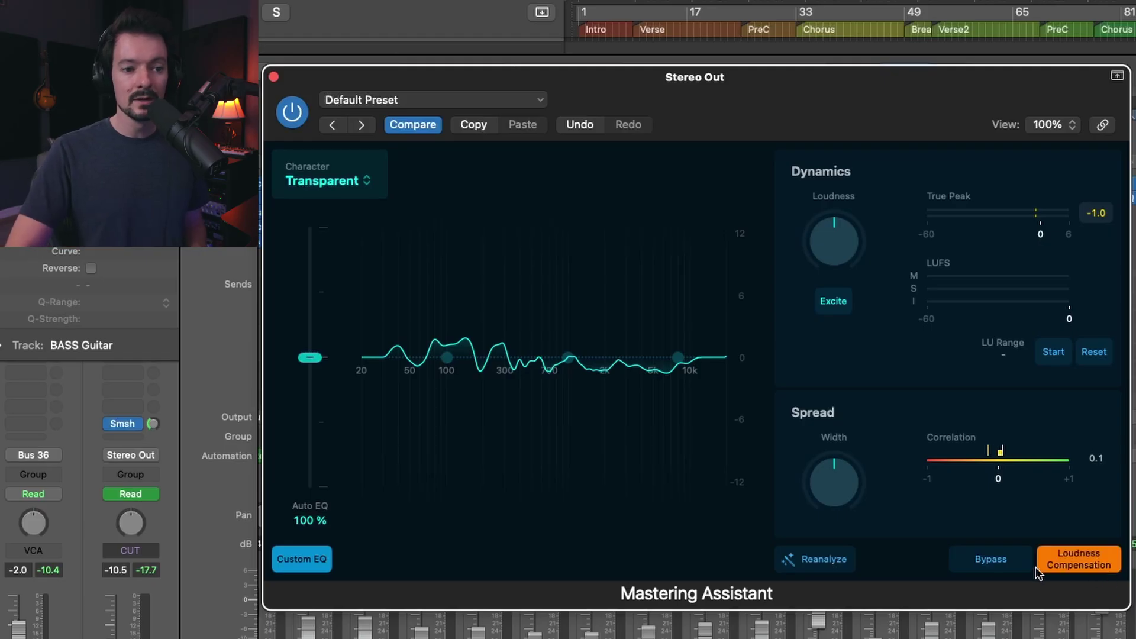
pyautogui.click(988, 561)
pyautogui.click(989, 561)
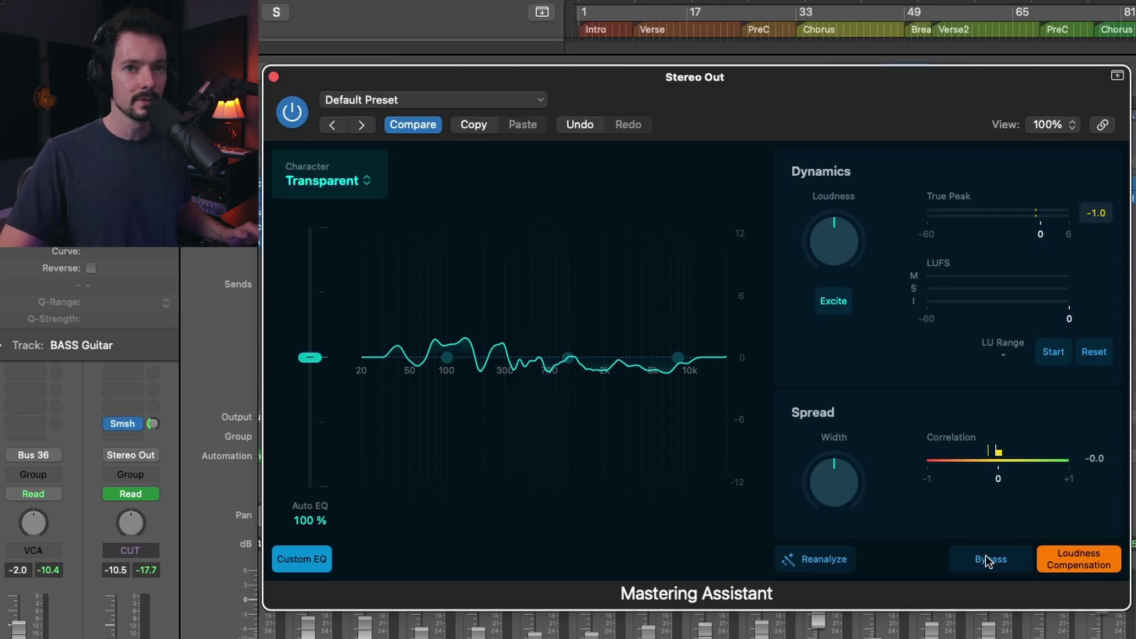
pyautogui.press('space')
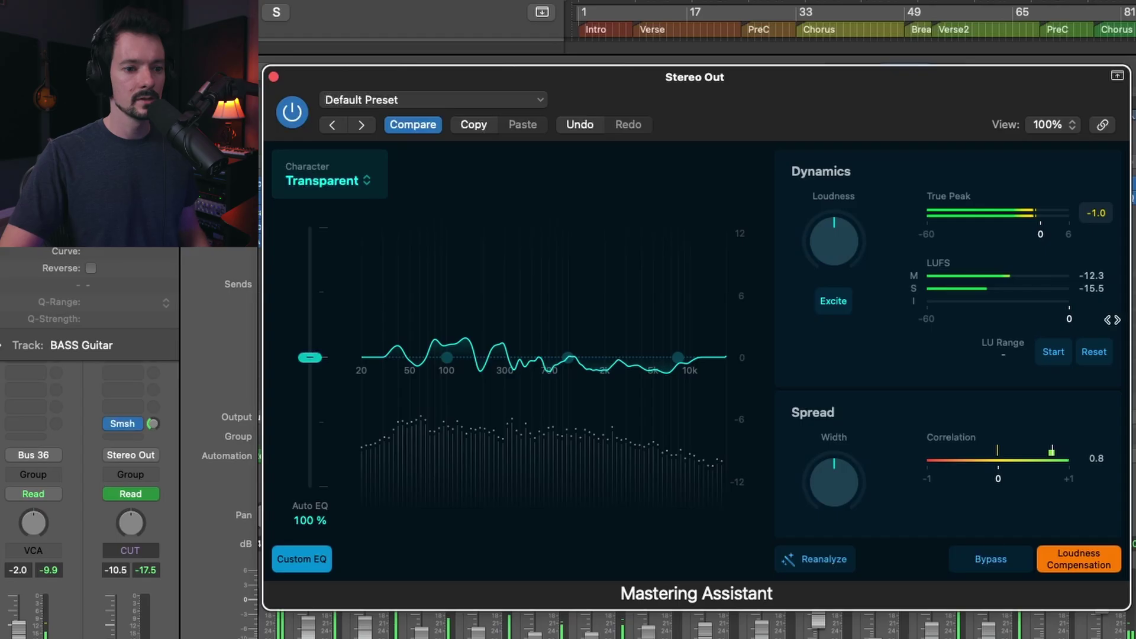
pyautogui.click(1005, 560)
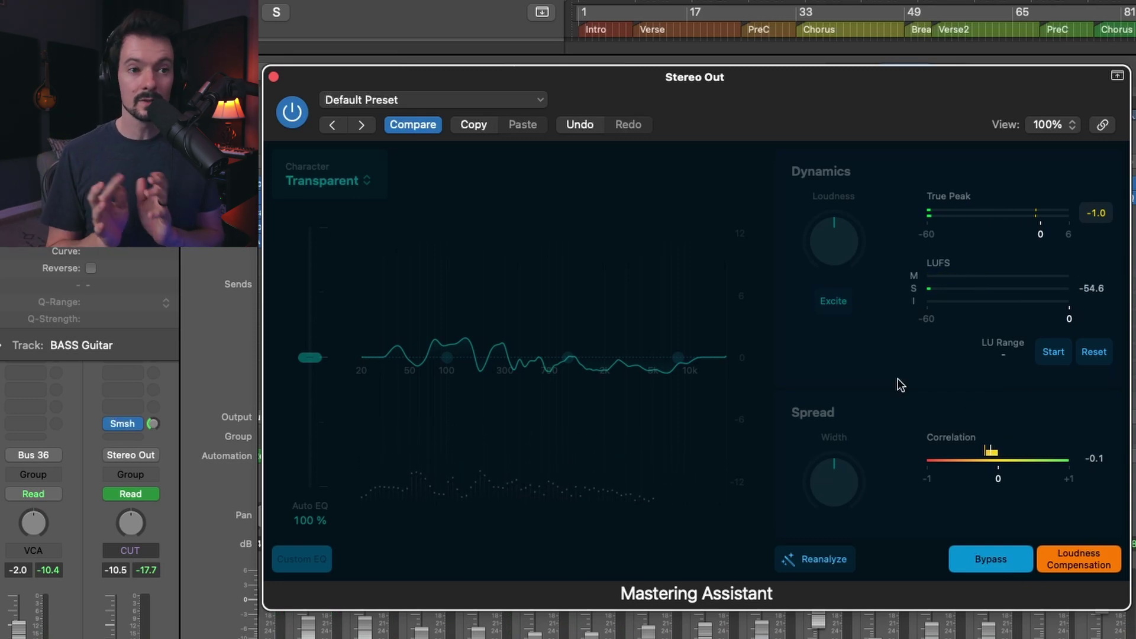
# Un-bypass the Mastering Assistant and turn Excite on, comparing it off and on
pyautogui.click(1092, 556)
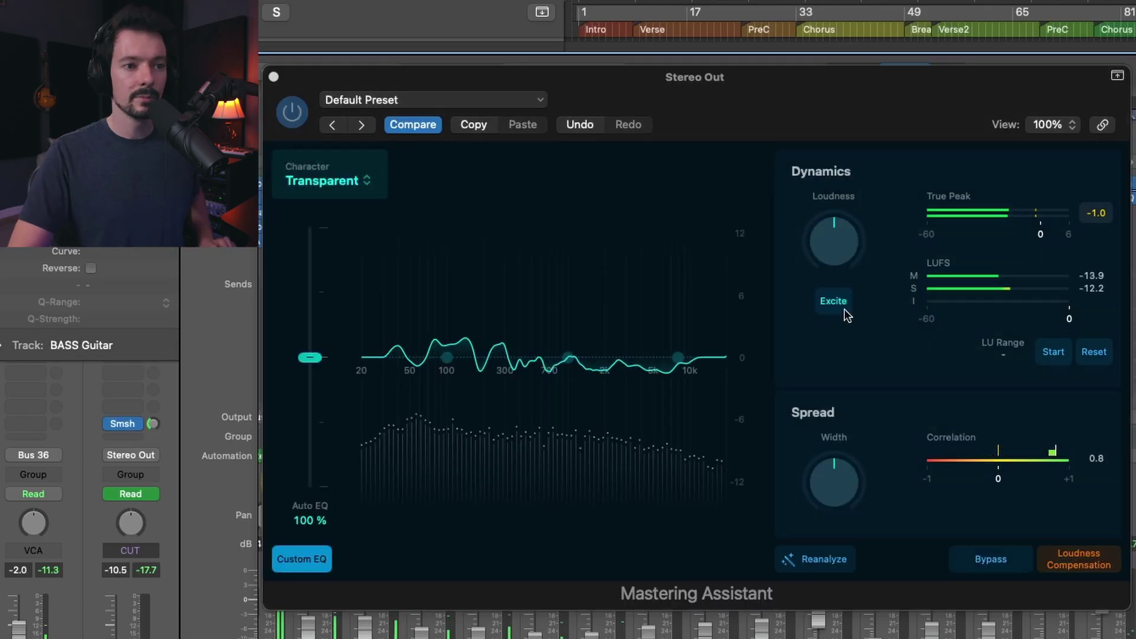
pyautogui.click(843, 309)
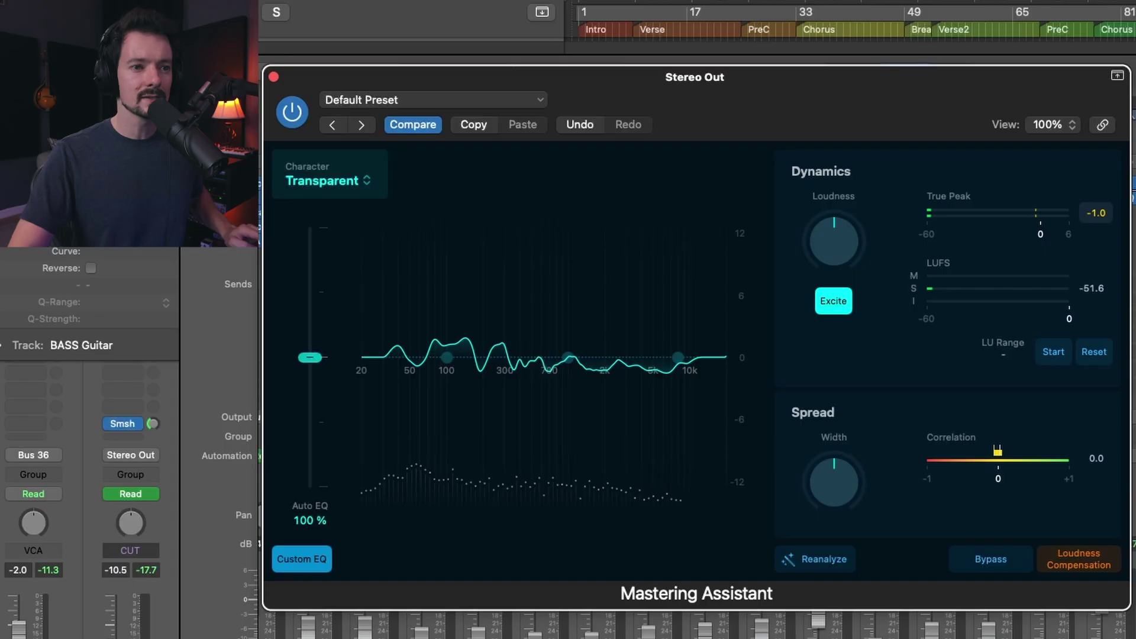
pyautogui.press('space')
pyautogui.press('space')
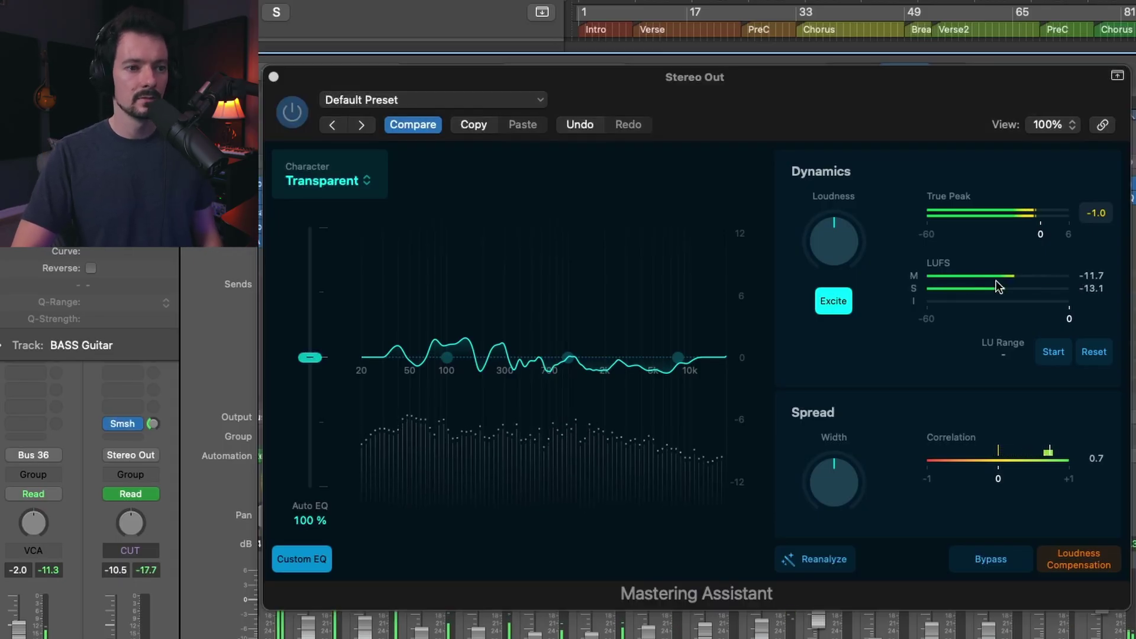
pyautogui.click(833, 302)
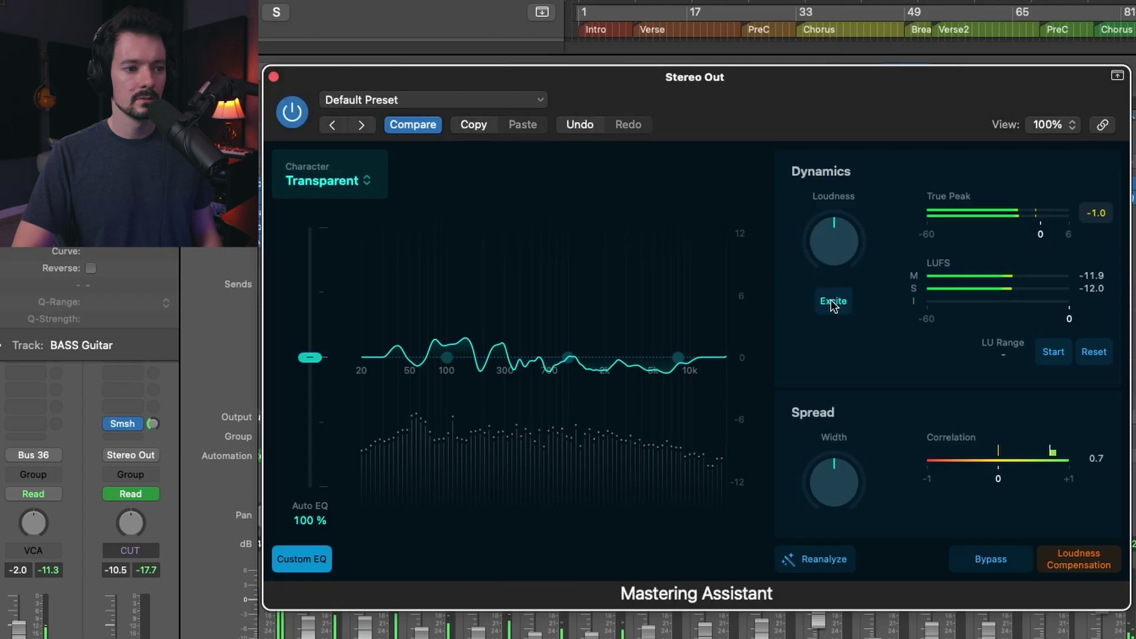
pyautogui.click(833, 303)
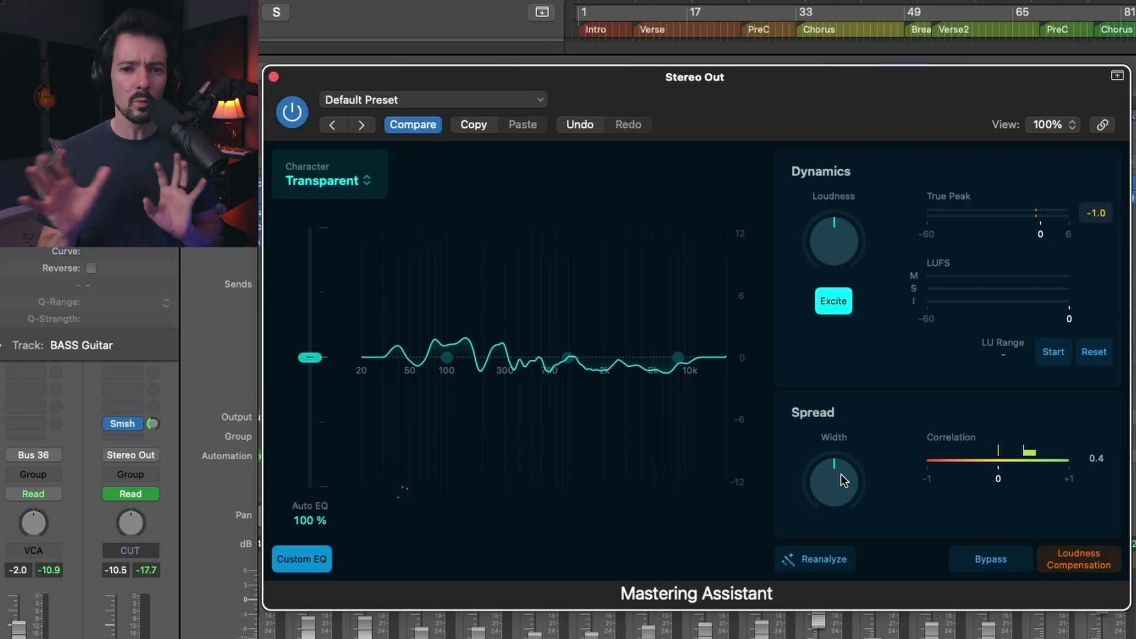
# During playback, sweep Spread width from -1.00 to +1.00, then return it near 0
pyautogui.press('space')
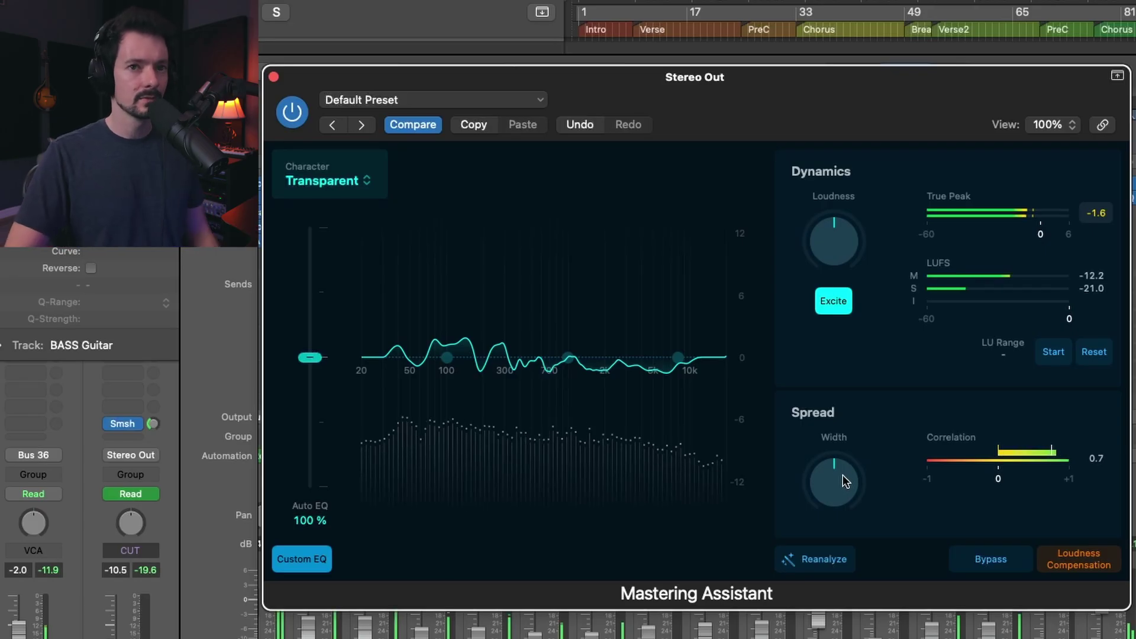
pyautogui.moveTo(842, 478); pyautogui.dragTo(796, 612)
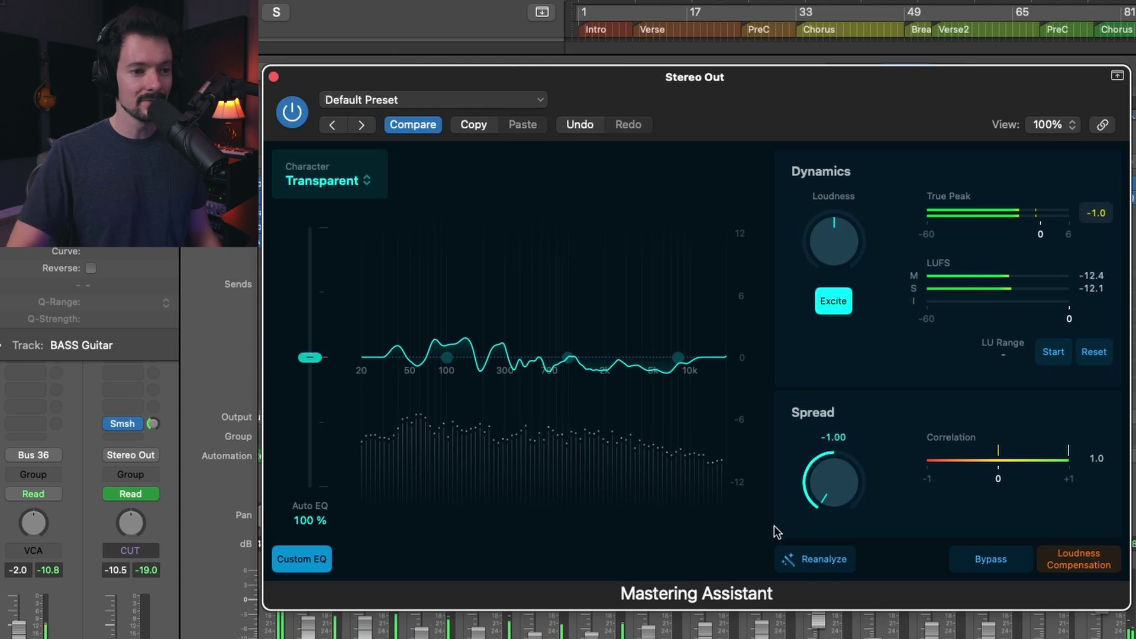
pyautogui.moveTo(861, 495); pyautogui.dragTo(855, 317)
pyautogui.moveTo(861, 254); pyautogui.dragTo(875, 222)
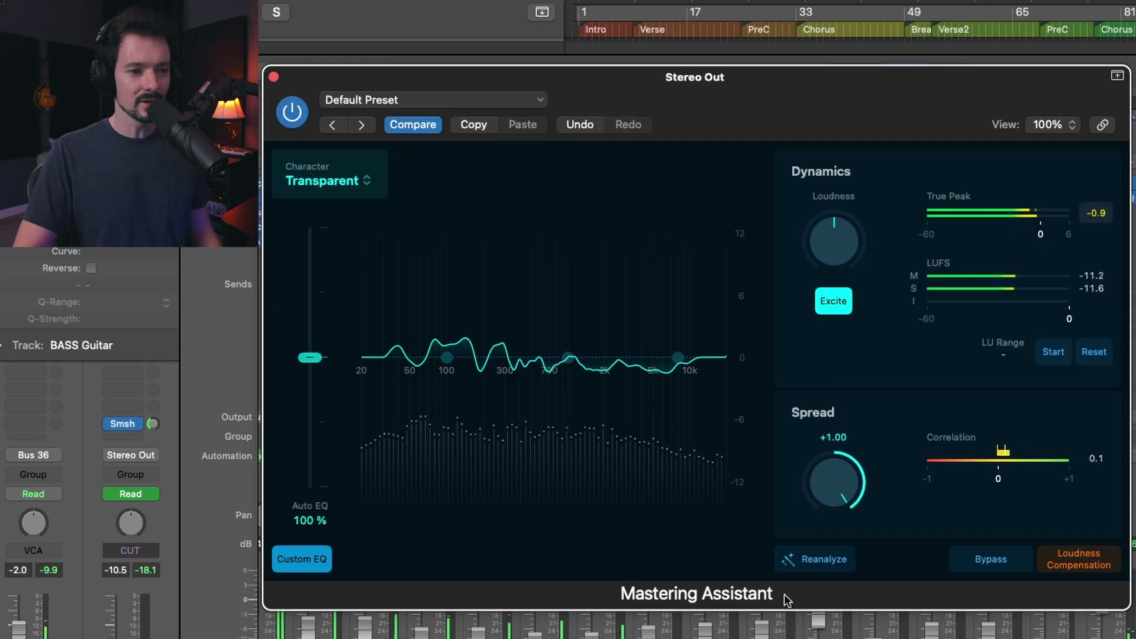
pyautogui.moveTo(804, 549); pyautogui.dragTo(825, 600)
pyautogui.press('space')
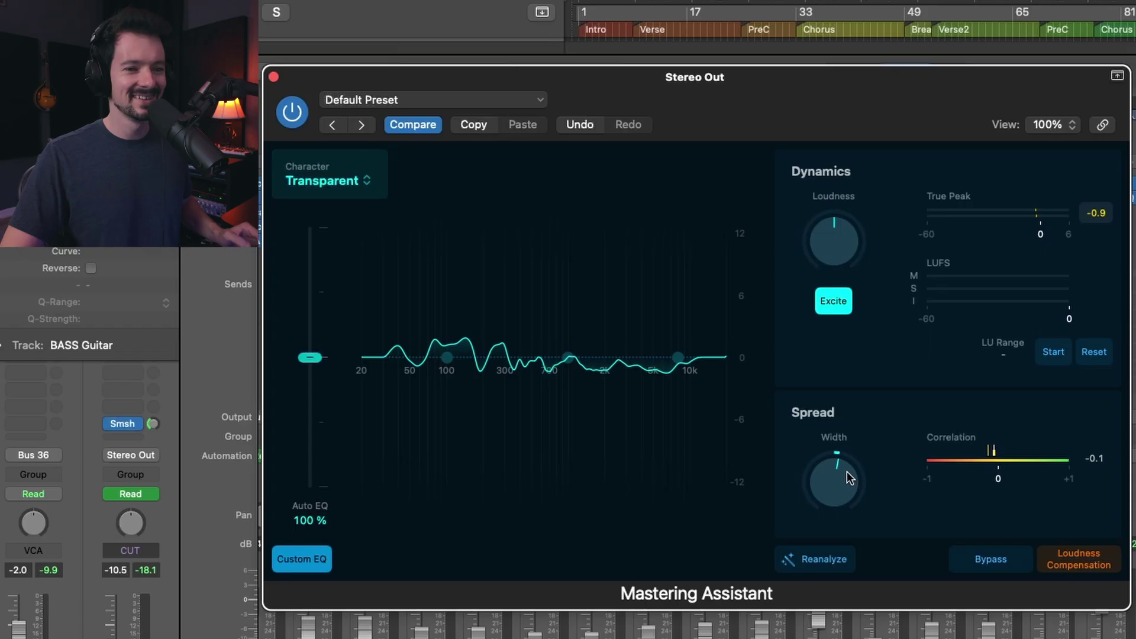
# Widen the spread by about a third and audition Auto EQ amounts, leaving it at 89 %
pyautogui.moveTo(847, 471); pyautogui.dragTo(595, 452)
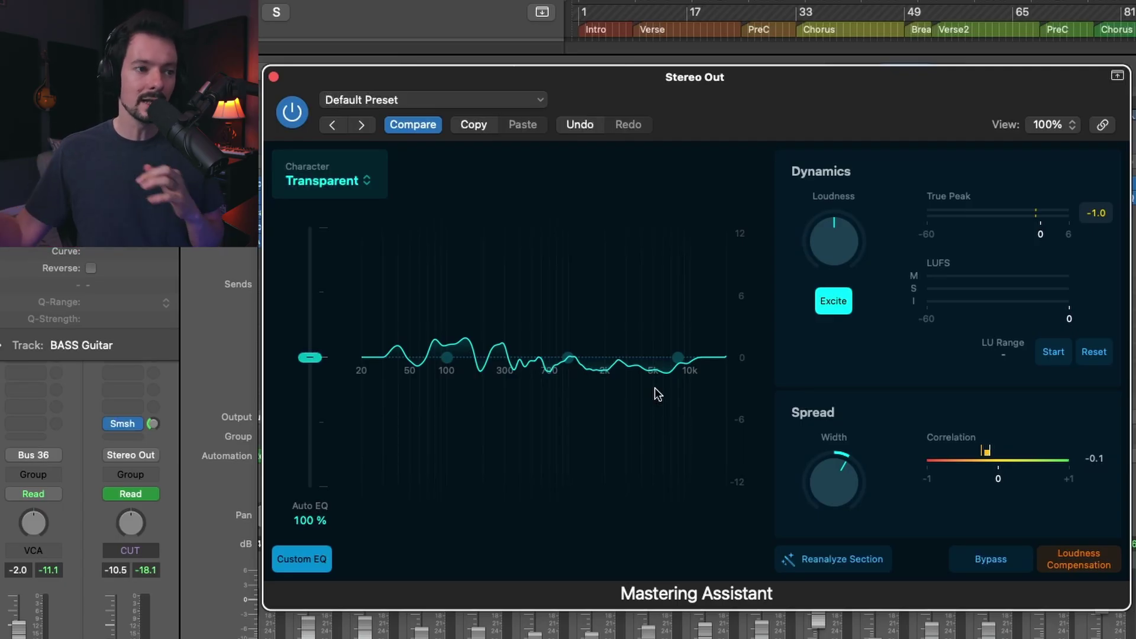
pyautogui.moveTo(310, 358); pyautogui.dragTo(310, 353)
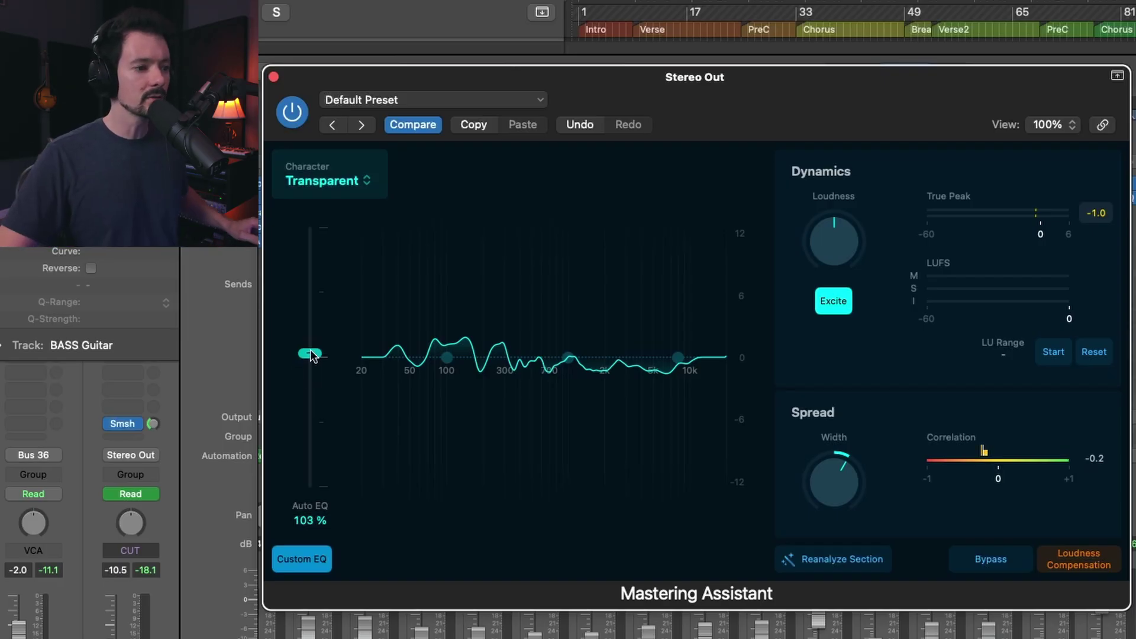
pyautogui.moveTo(311, 353); pyautogui.dragTo(312, 357)
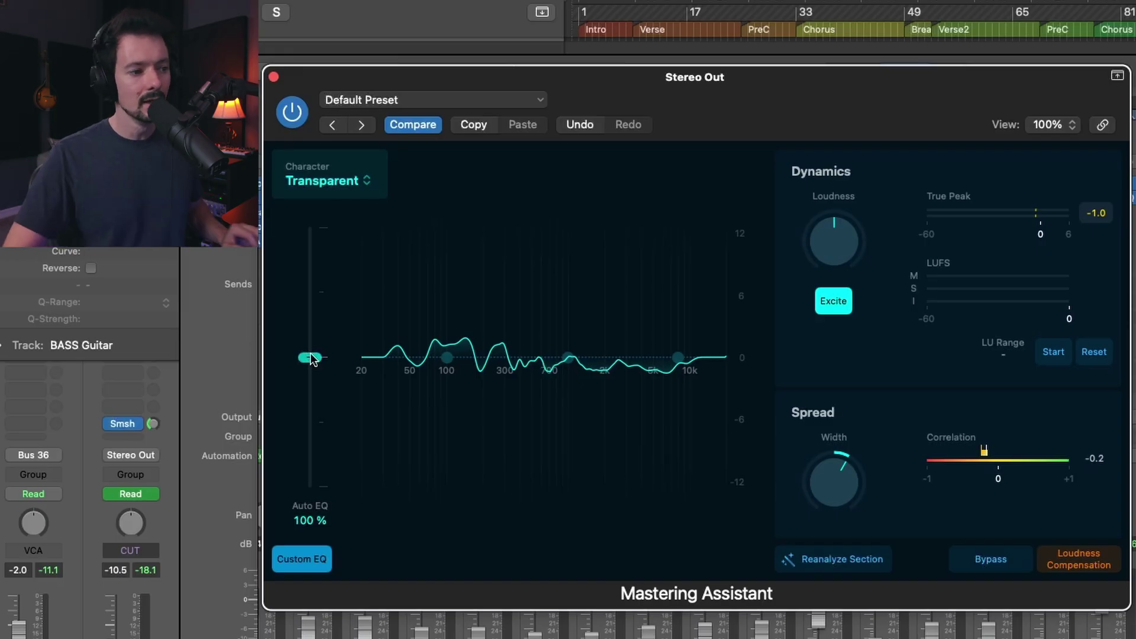
pyautogui.moveTo(312, 359); pyautogui.dragTo(319, 424)
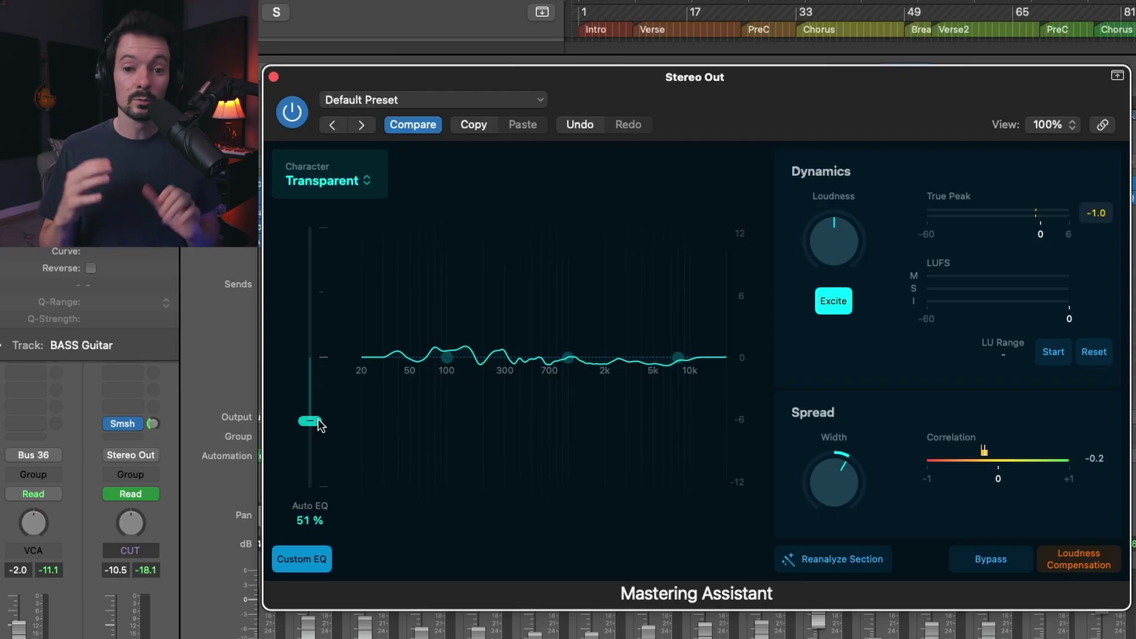
pyautogui.moveTo(319, 425); pyautogui.dragTo(329, 331)
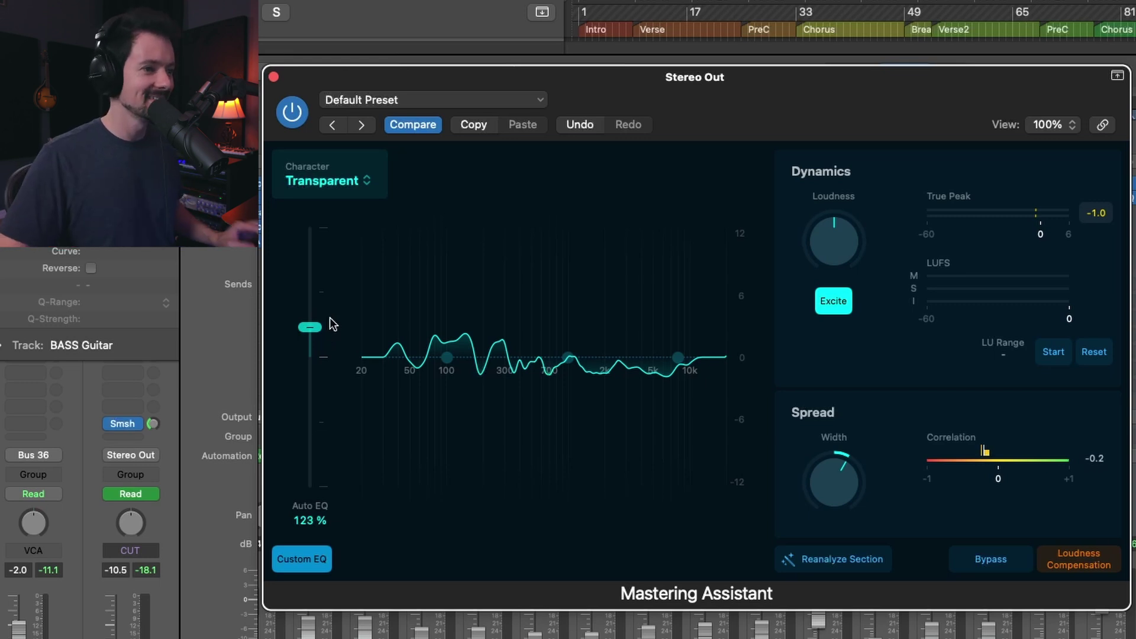
pyautogui.press('space')
pyautogui.moveTo(310, 328); pyautogui.dragTo(305, 432)
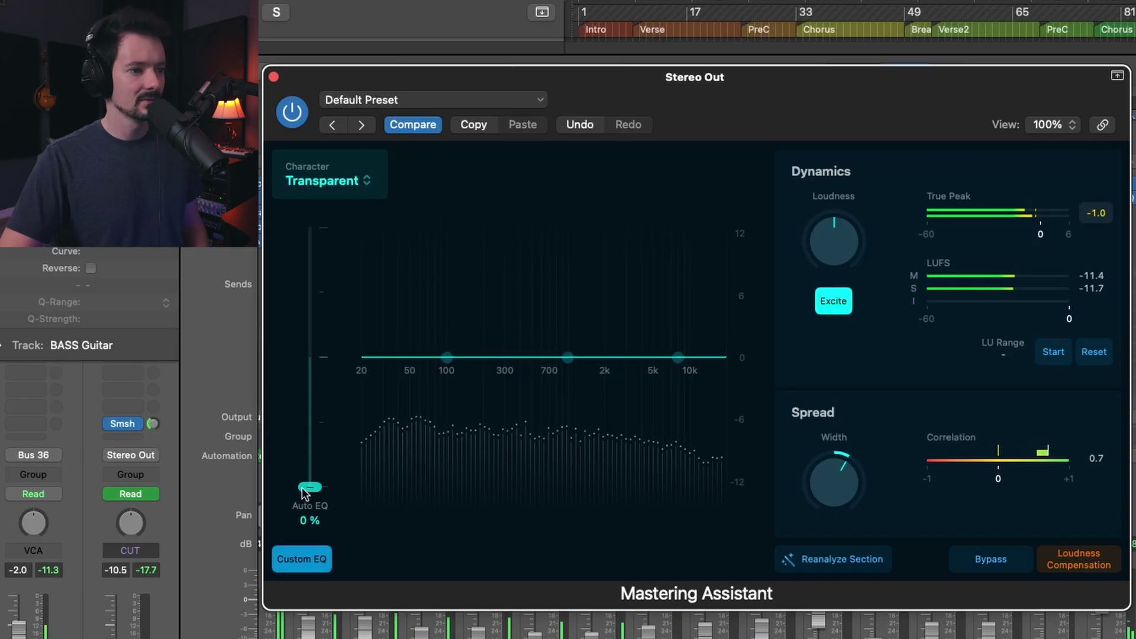
pyautogui.moveTo(302, 492); pyautogui.dragTo(335, 371)
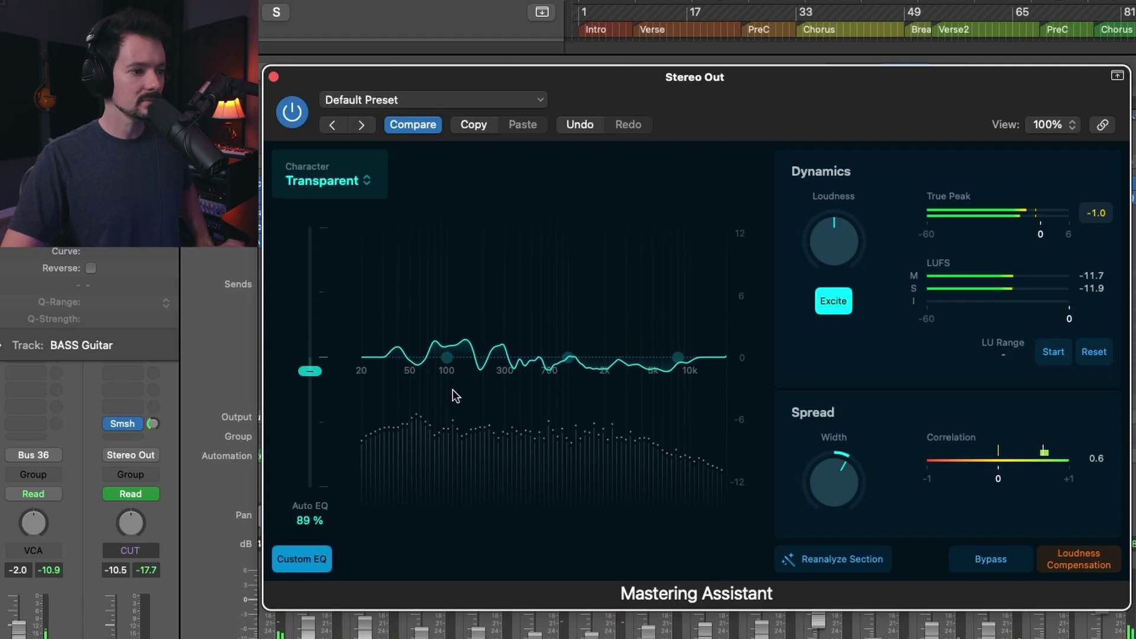
# Enable Custom EQ; set low 92.48 Hz -0.3 dB, mid +1.2 dB near 806.5 Hz, high 8 kHz +1.4 dB
pyautogui.click(311, 561)
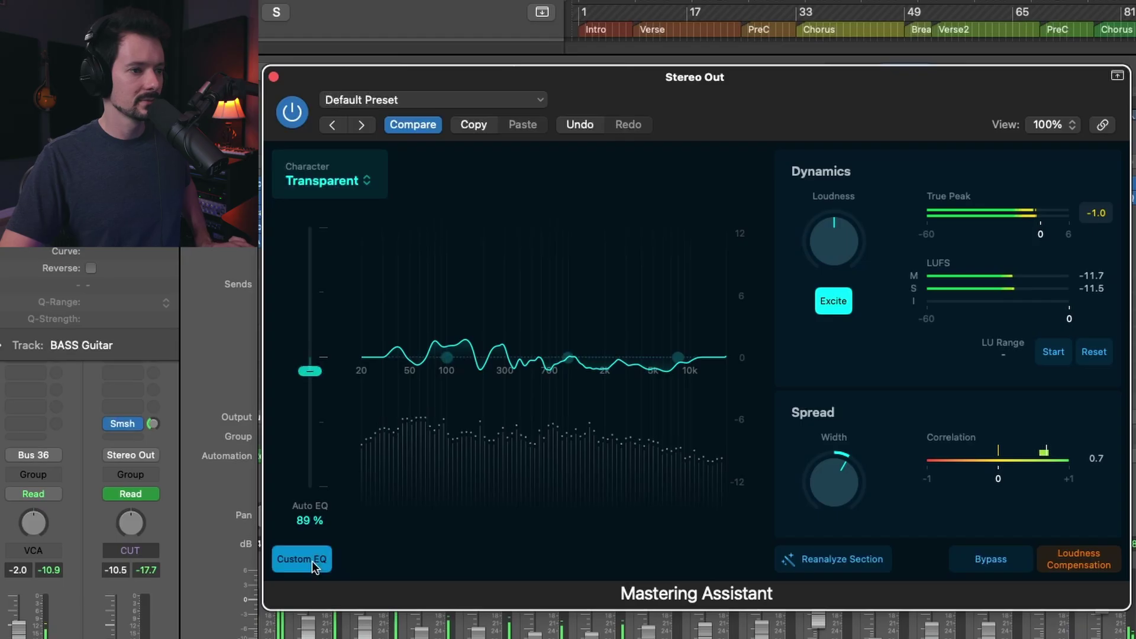
pyautogui.click(311, 559)
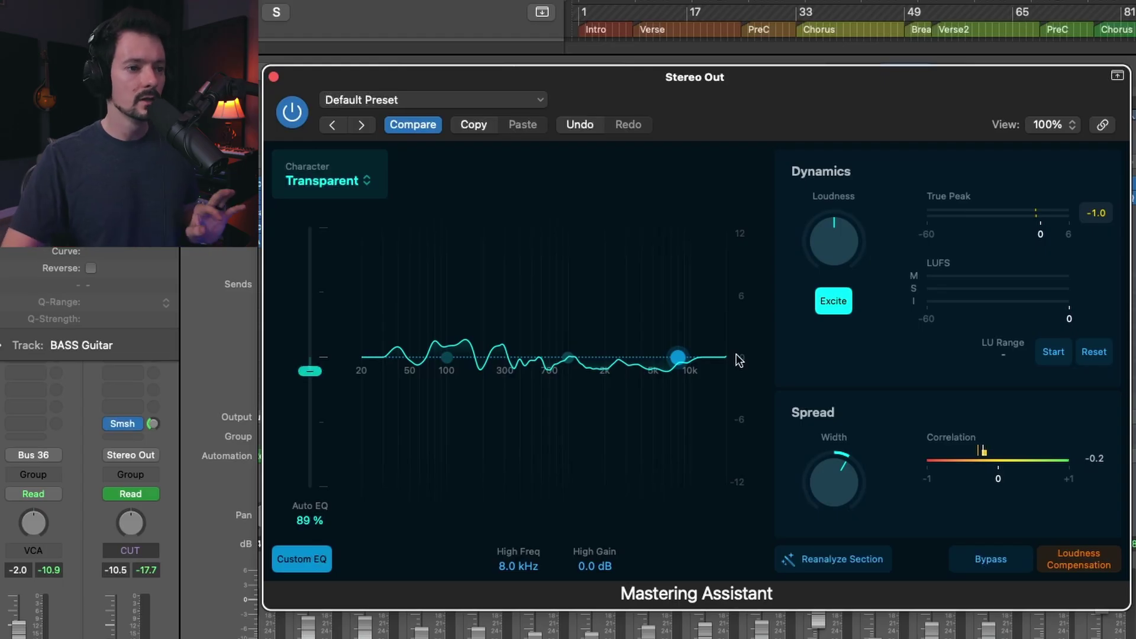
pyautogui.moveTo(448, 364)
pyautogui.mouseDown()
pyautogui.moveTo(442, 342)
pyautogui.moveTo(443, 378)
pyautogui.moveTo(444, 346)
pyautogui.moveTo(443, 359)
pyautogui.mouseUp()
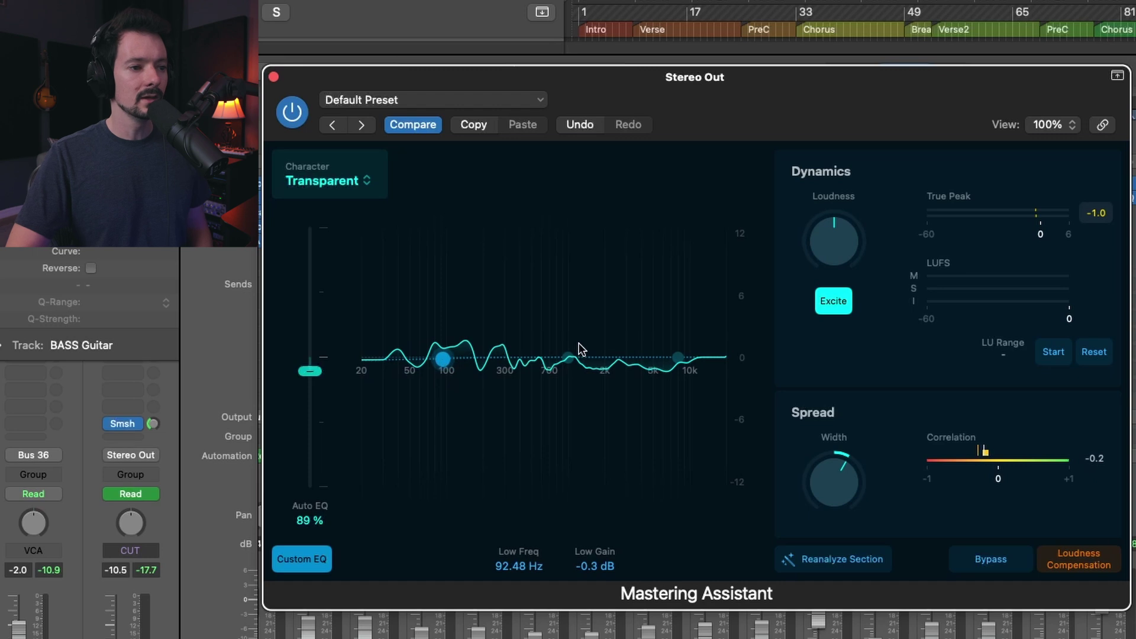
pyautogui.moveTo(572, 356); pyautogui.dragTo(561, 342)
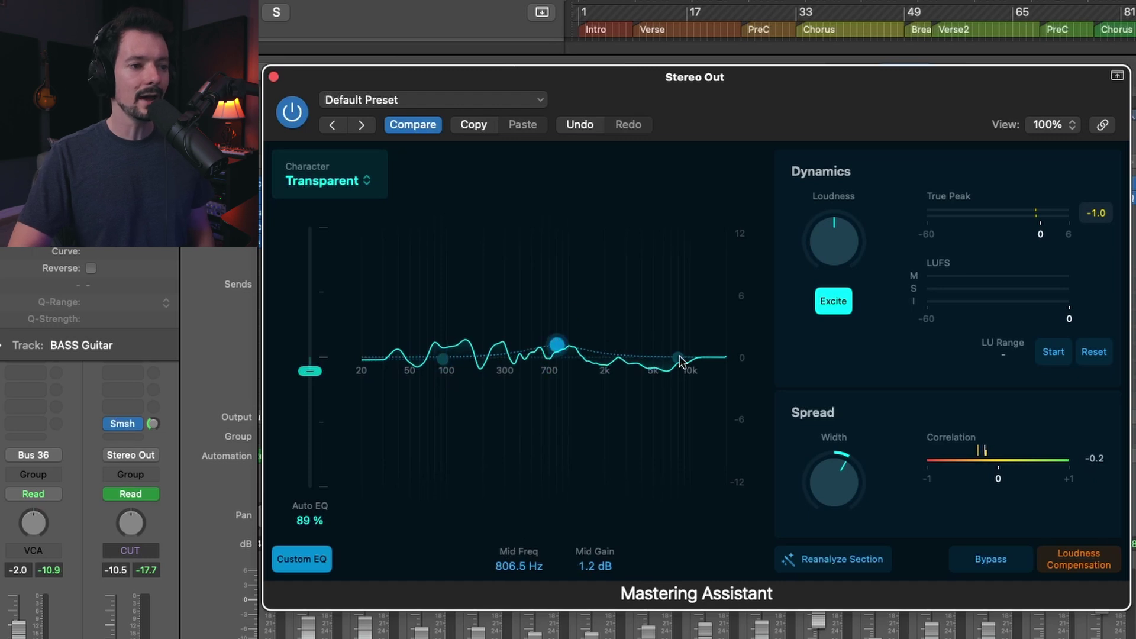
pyautogui.moveTo(680, 359)
pyautogui.mouseDown()
pyautogui.moveTo(679, 330)
pyautogui.moveTo(673, 356)
pyautogui.mouseUp()
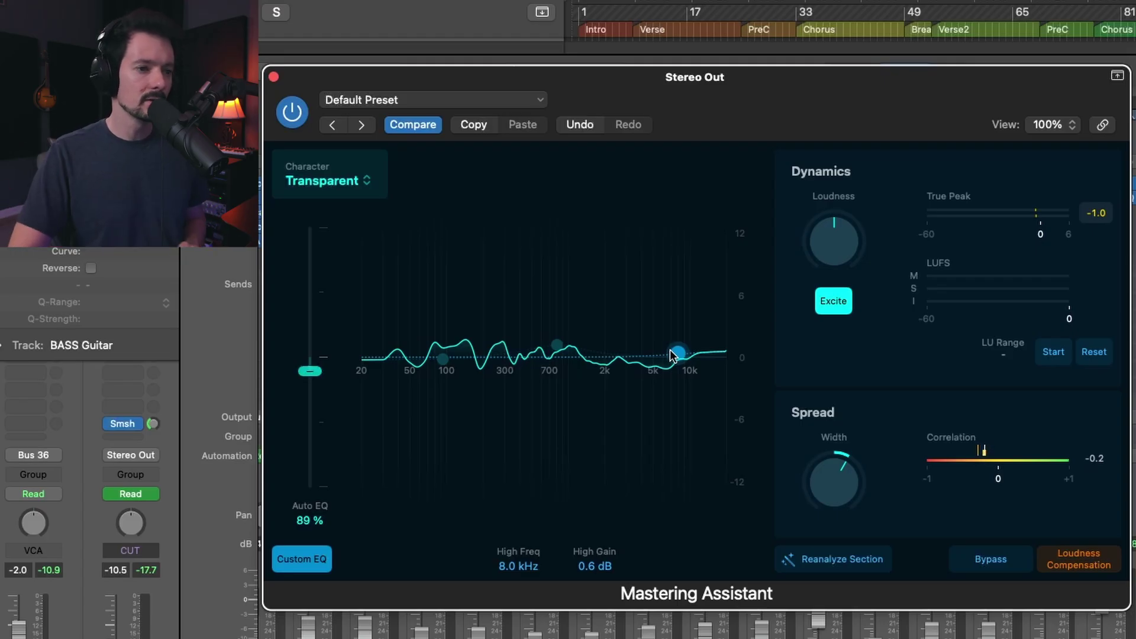
pyautogui.moveTo(672, 355); pyautogui.dragTo(675, 348)
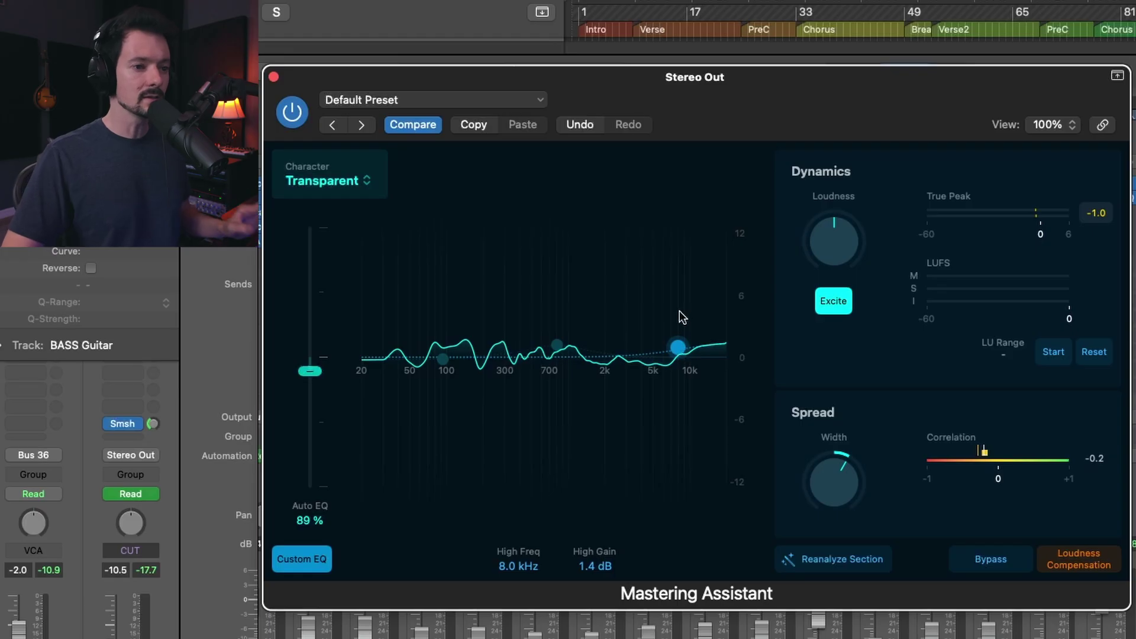
# During playback, set high near 9 kHz +1.7 dB, low 85.32 Hz +1.9 dB, mid 503.0 Hz -0.5 dB
pyautogui.press('space')
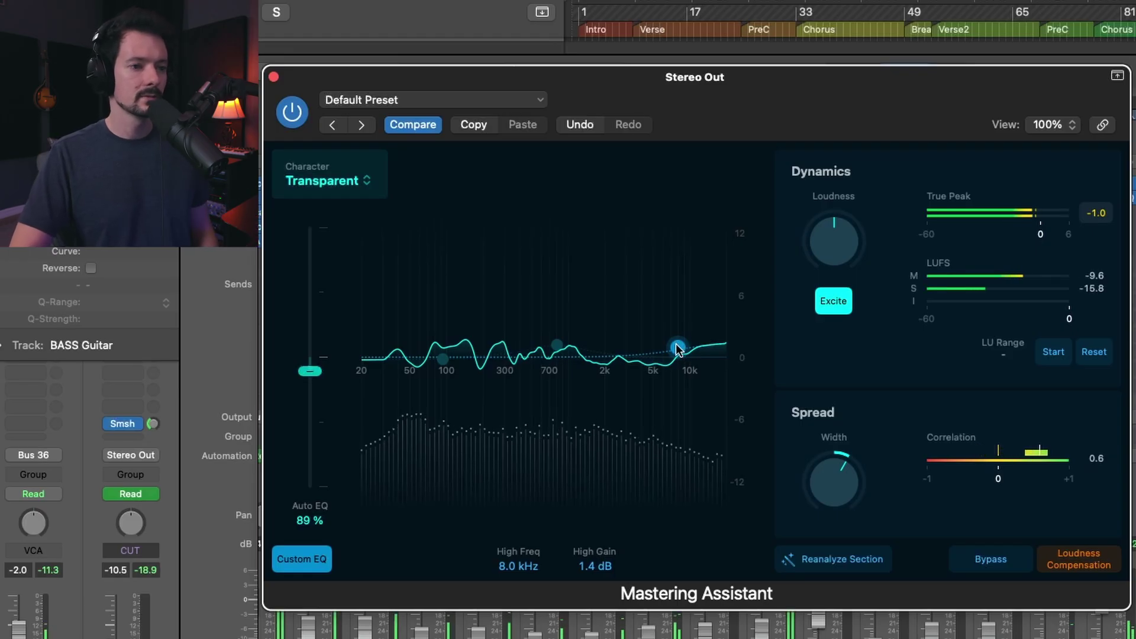
pyautogui.moveTo(676, 349)
pyautogui.mouseDown()
pyautogui.moveTo(680, 322)
pyautogui.moveTo(684, 350)
pyautogui.moveTo(675, 347)
pyautogui.moveTo(712, 316)
pyautogui.moveTo(678, 372)
pyautogui.moveTo(675, 350)
pyautogui.moveTo(722, 355)
pyautogui.moveTo(711, 325)
pyautogui.moveTo(678, 344)
pyautogui.mouseUp()
pyautogui.moveTo(442, 358)
pyautogui.mouseDown()
pyautogui.moveTo(427, 328)
pyautogui.moveTo(439, 347)
pyautogui.mouseUp()
pyautogui.moveTo(564, 345); pyautogui.dragTo(532, 361)
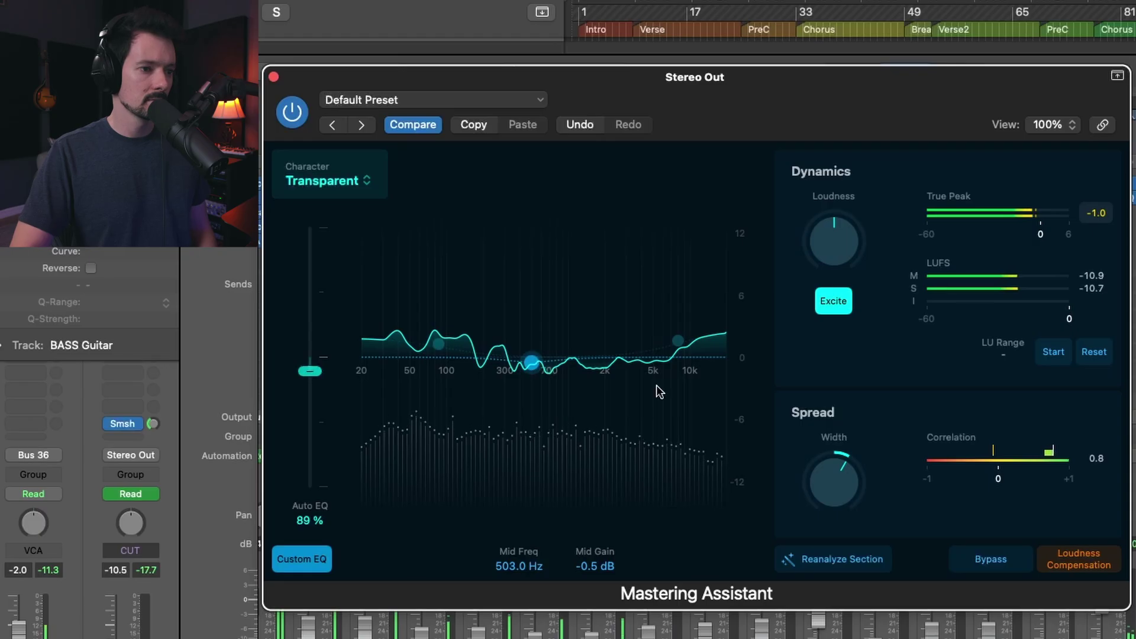
# Compare Custom EQ off and on, then lower the low and high (8.0 kHz) boosts to 0.9 dB
pyautogui.click(318, 563)
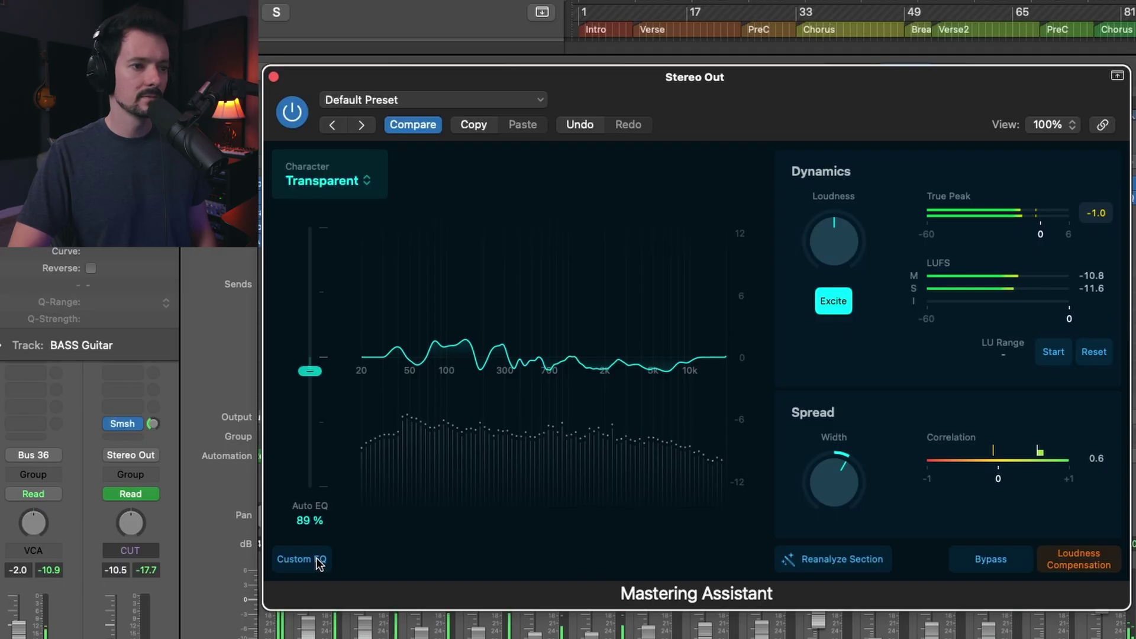
pyautogui.click(318, 561)
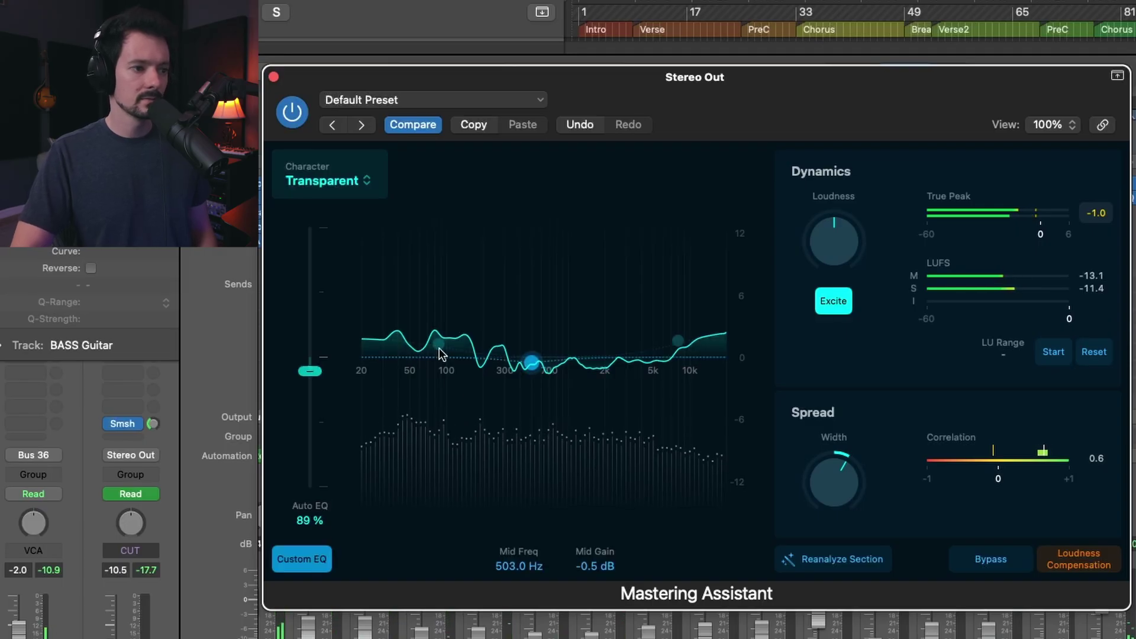
pyautogui.moveTo(439, 348); pyautogui.dragTo(446, 357)
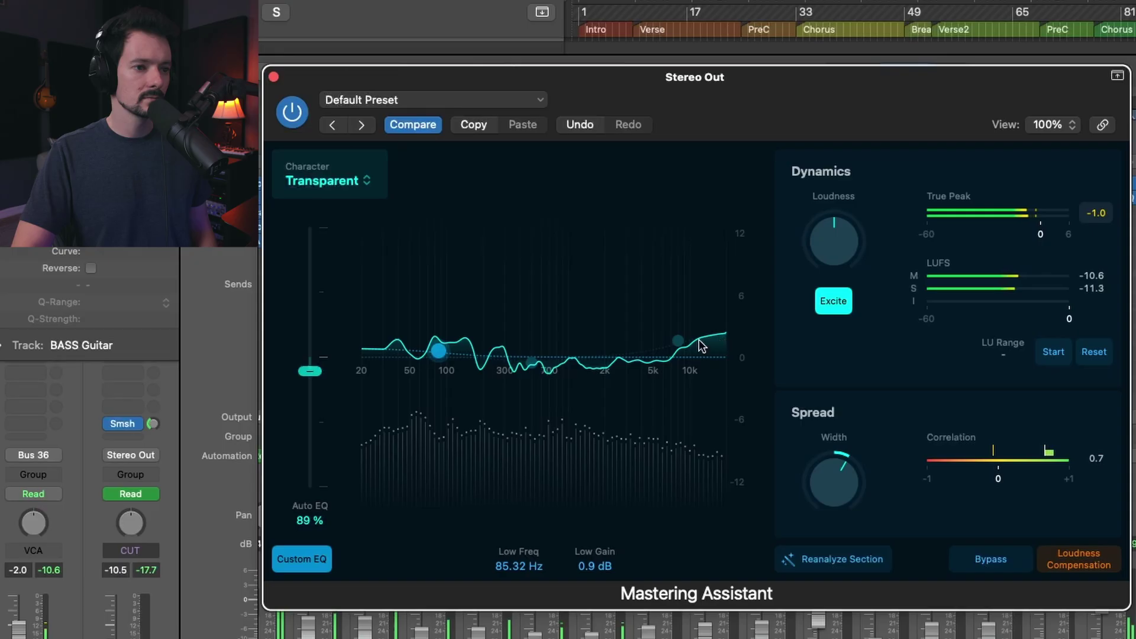
pyautogui.moveTo(676, 347); pyautogui.dragTo(677, 353)
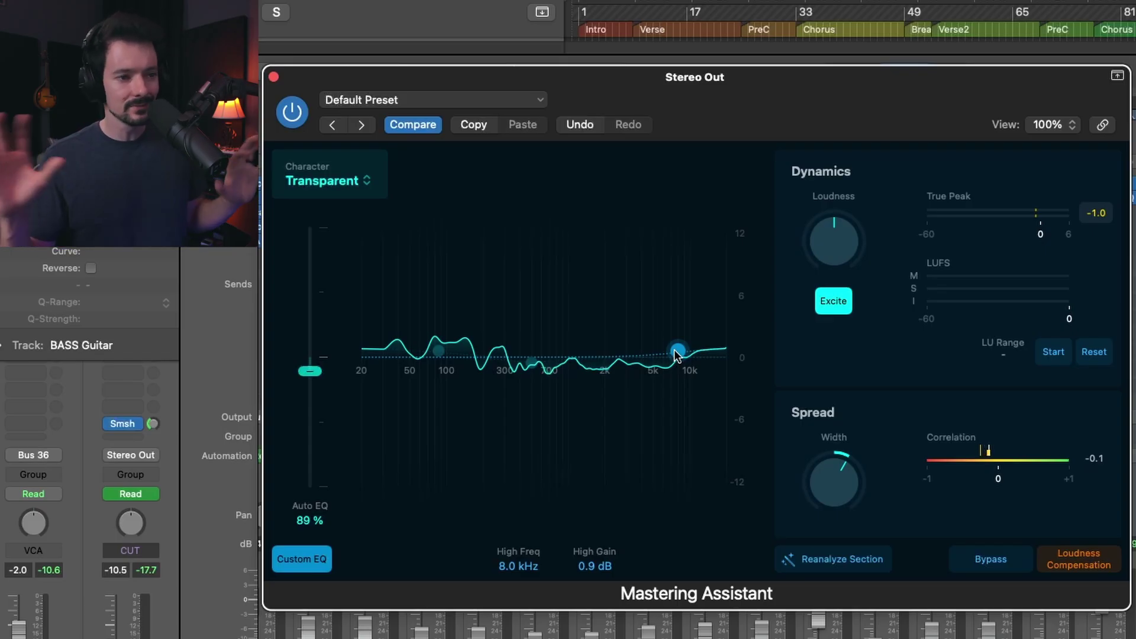
# During playback, try the Clean, Valve, Punch and Transparent characters, finishing on Punch
pyautogui.press('space')
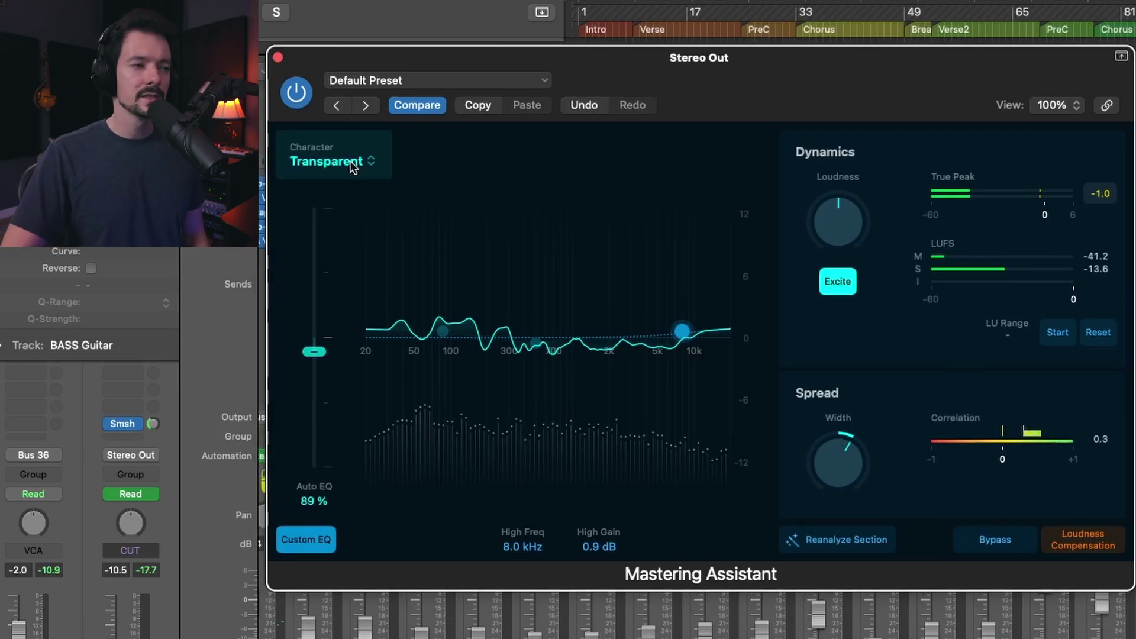
pyautogui.click(346, 160)
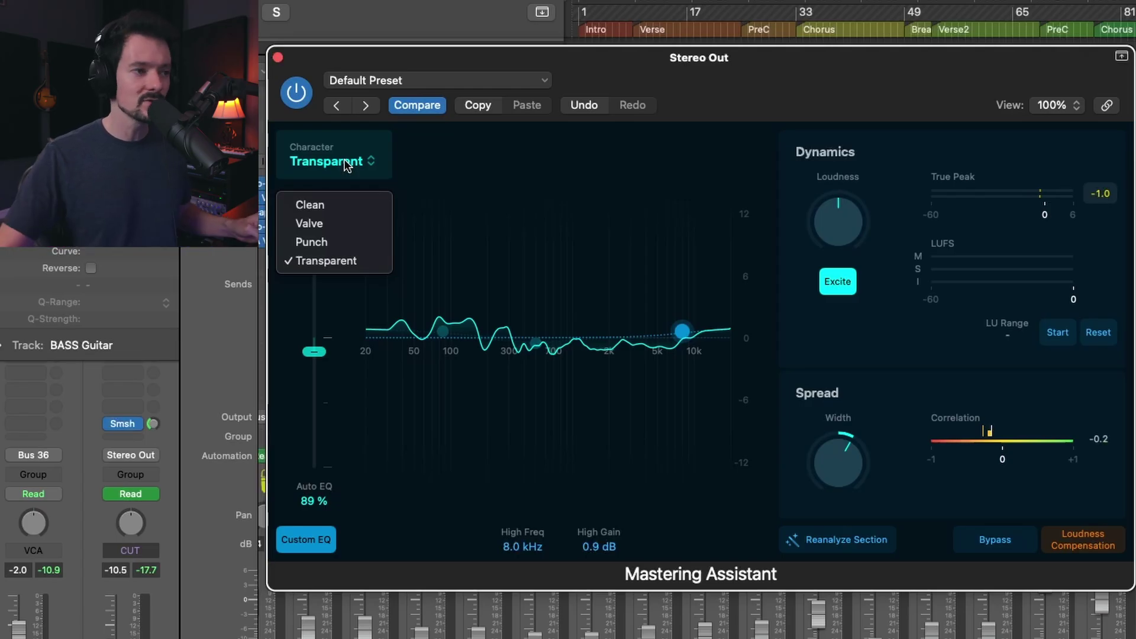
pyautogui.click(335, 204)
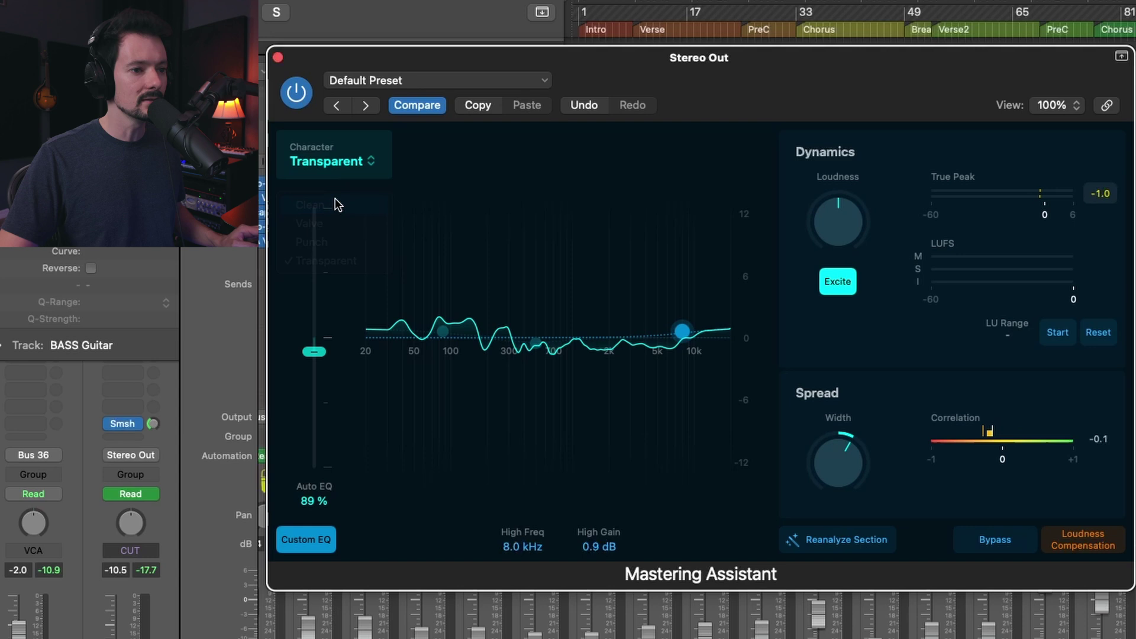
pyautogui.press('space')
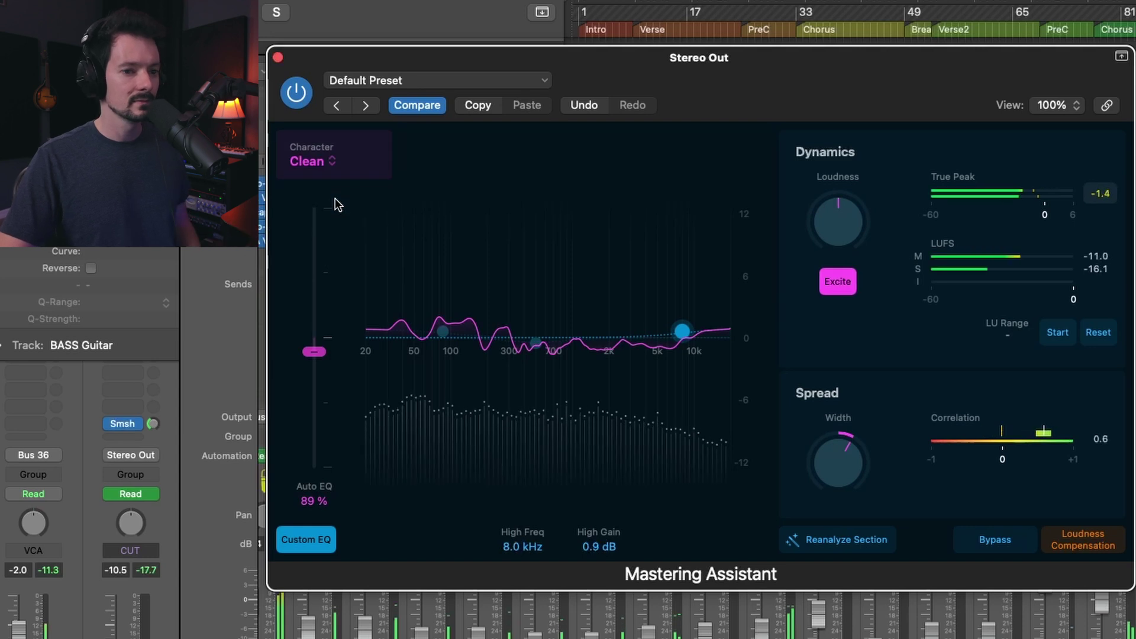
pyautogui.click(304, 159)
pyautogui.click(307, 223)
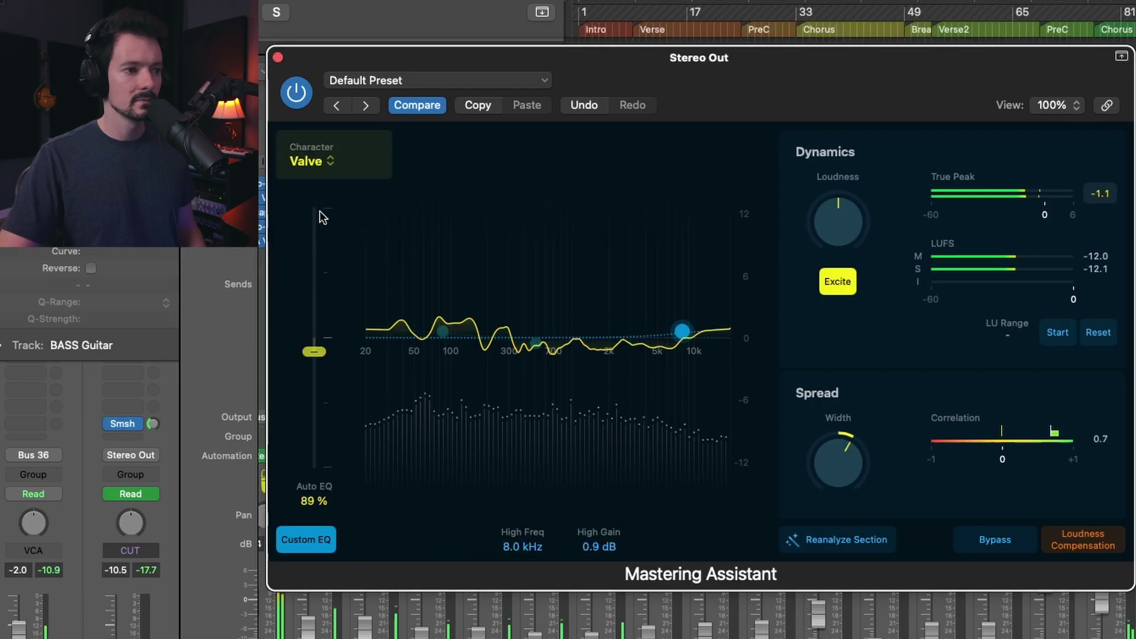
pyautogui.click(314, 165)
pyautogui.click(318, 242)
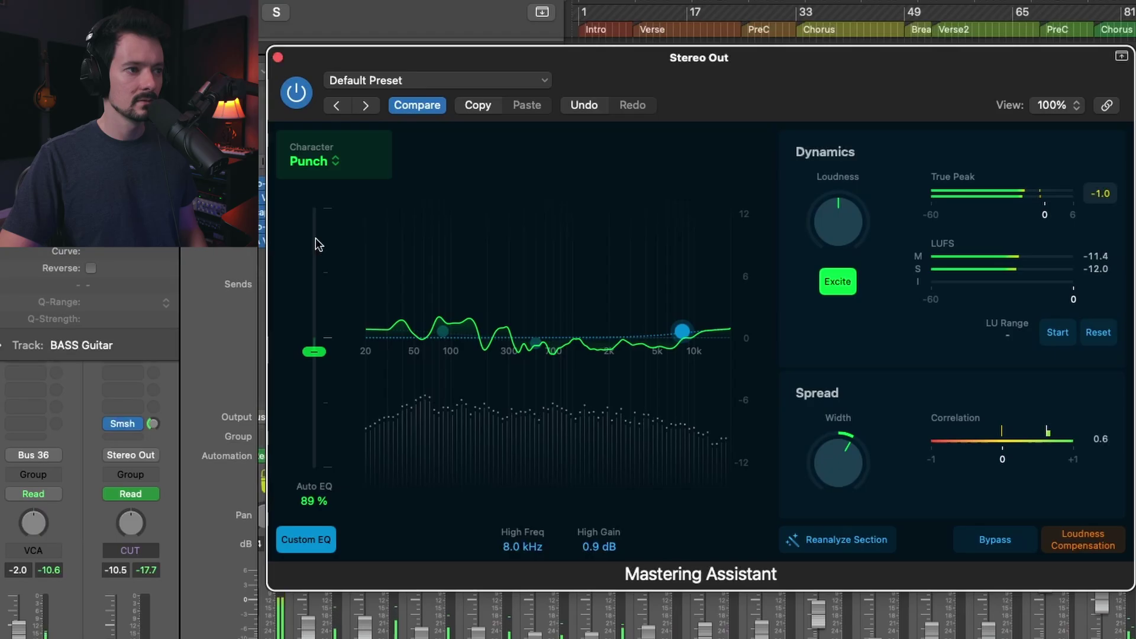
pyautogui.click(313, 162)
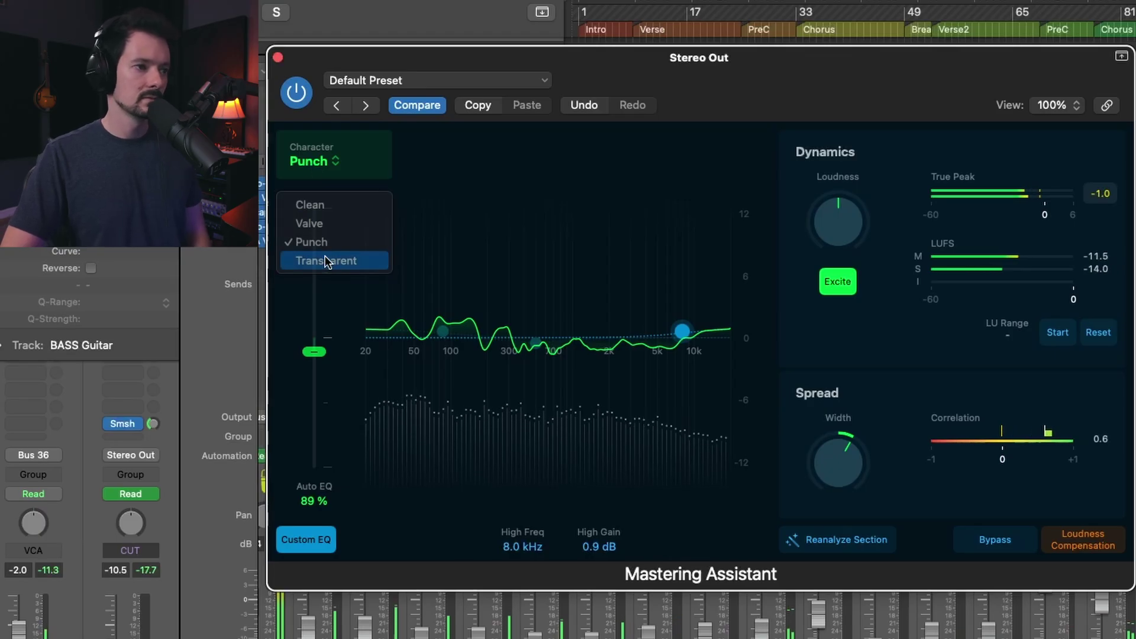
pyautogui.click(325, 255)
pyautogui.click(329, 160)
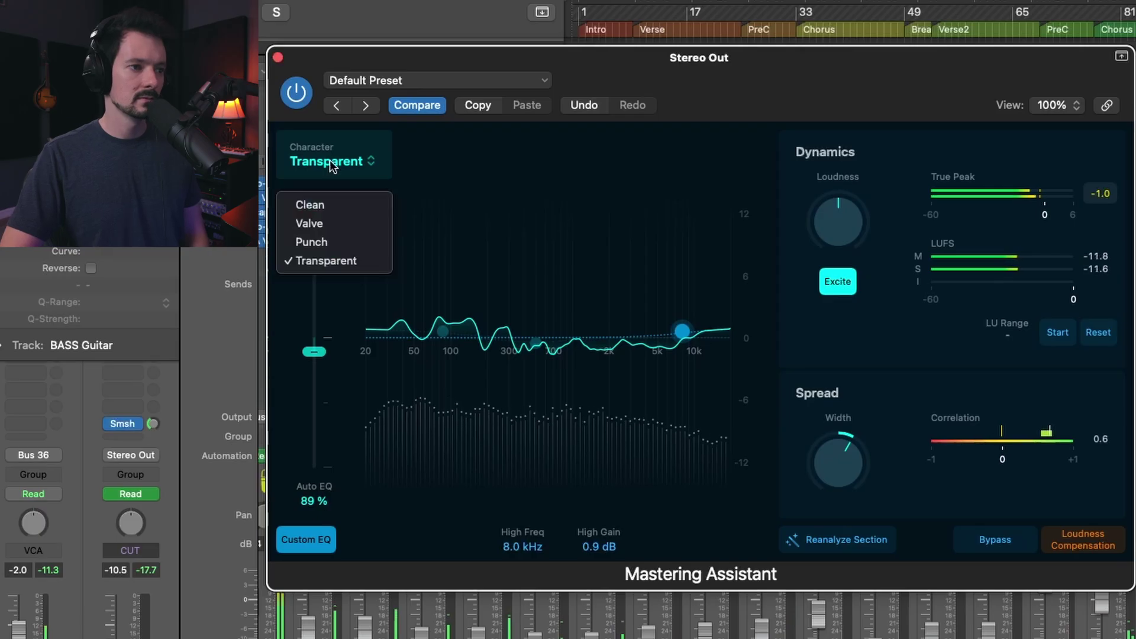
pyautogui.click(312, 242)
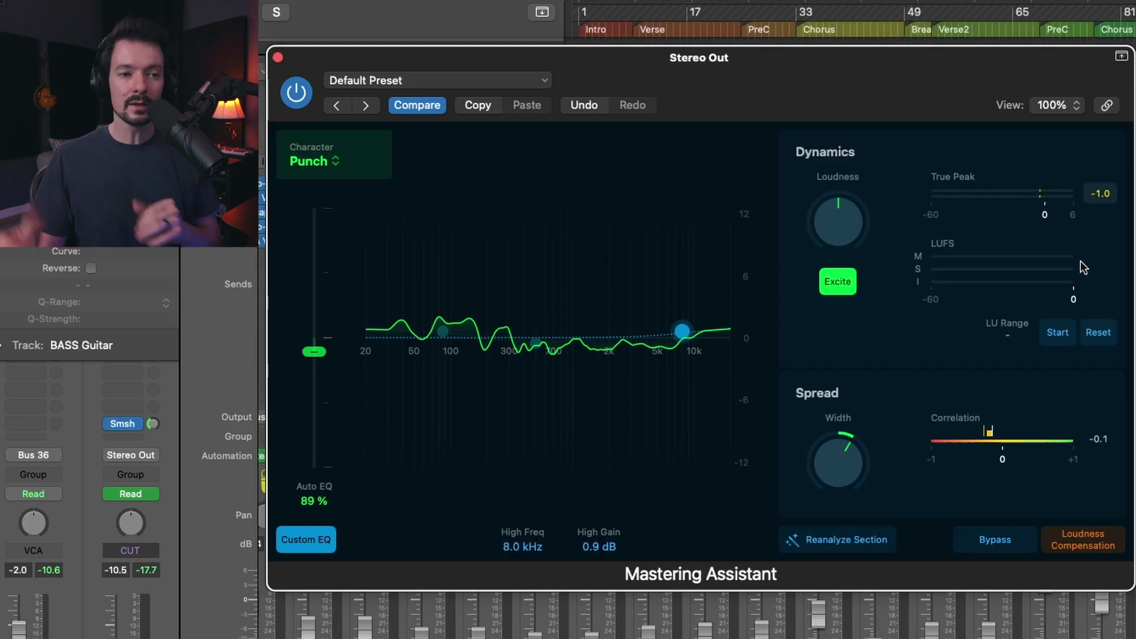
# Play the master and start loudness metering, reading -11.5 LUFS integrated and 4.5 LU range
pyautogui.press('space')
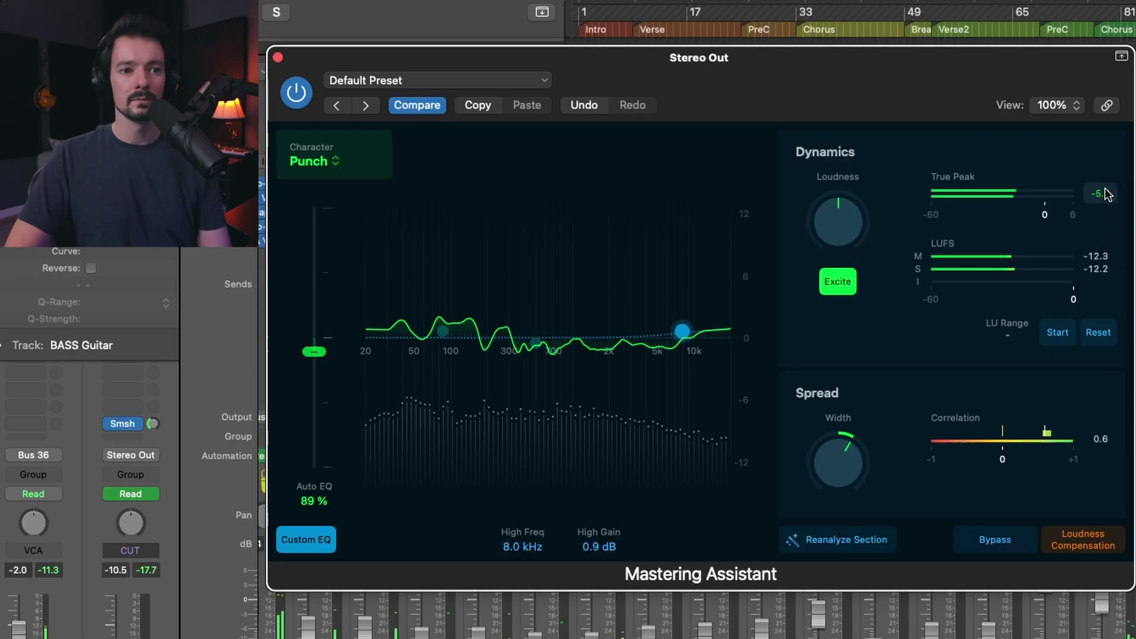
pyautogui.click(1070, 331)
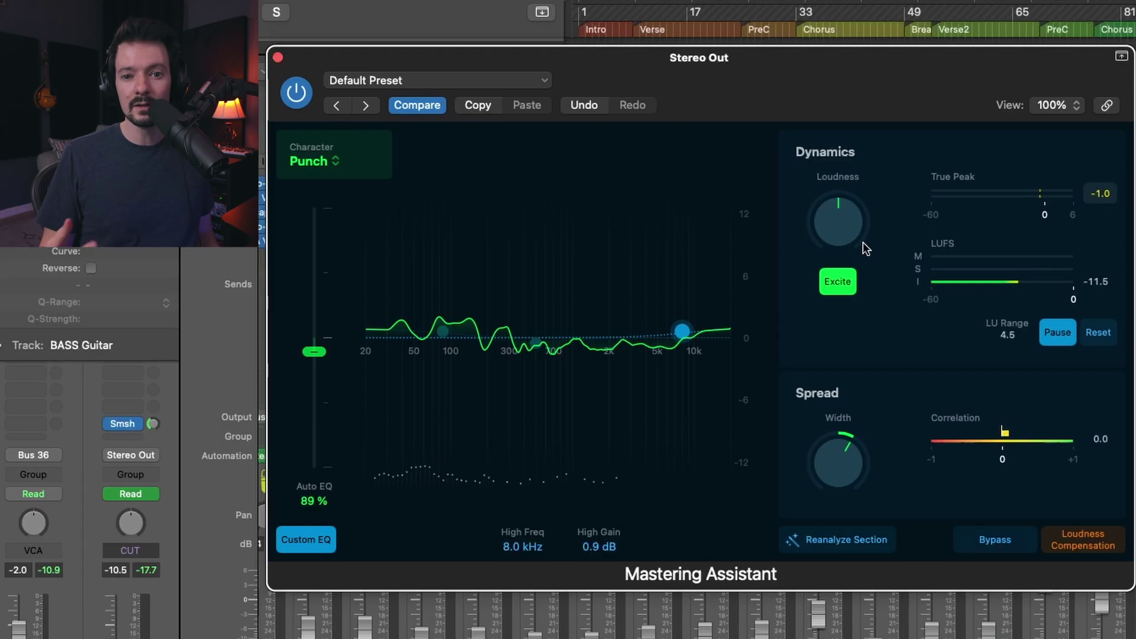
# Raise Loudness to about +0.33, reset the LU measurement, and compare with Bypass off and on
pyautogui.moveTo(851, 223); pyautogui.dragTo(849, 225)
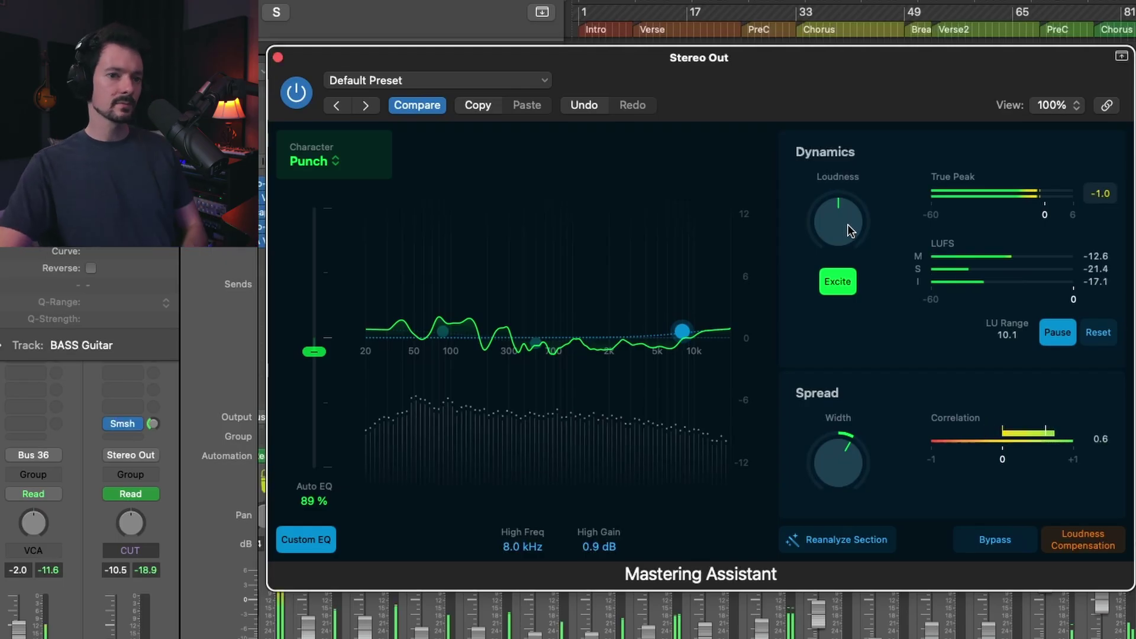
pyautogui.moveTo(848, 228); pyautogui.dragTo(843, 212)
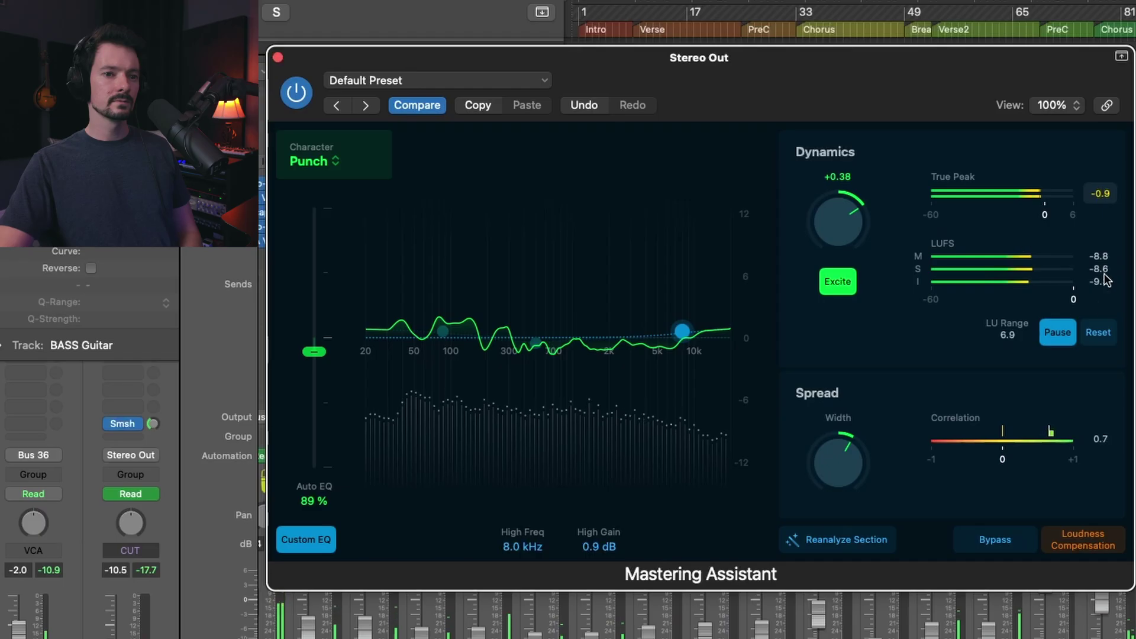
pyautogui.click(1098, 334)
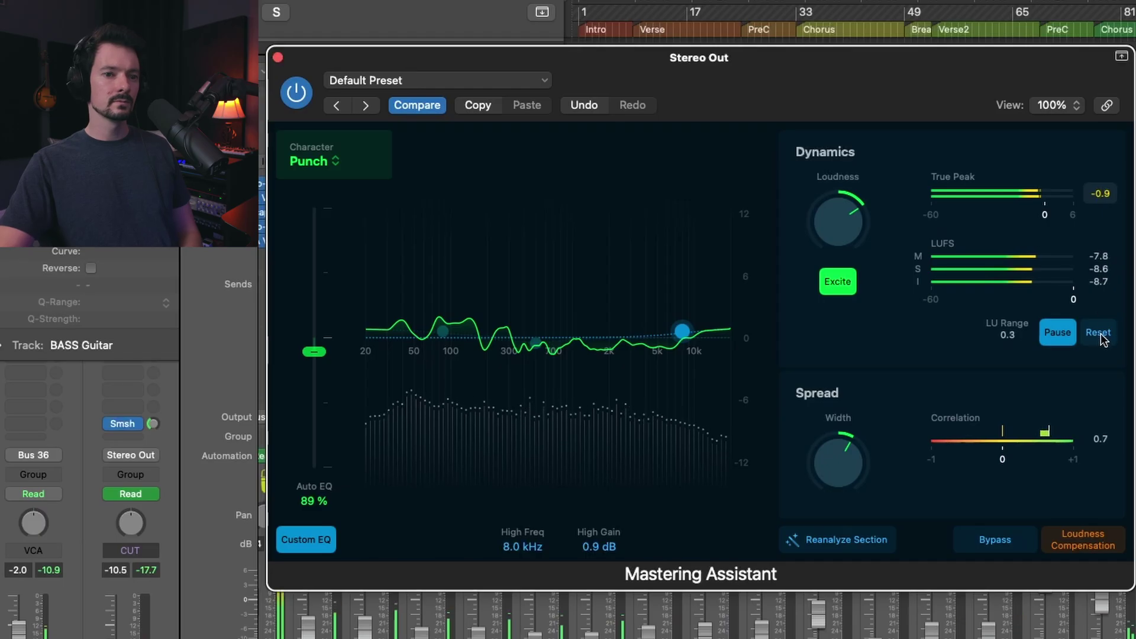
pyautogui.moveTo(837, 236); pyautogui.dragTo(837, 239)
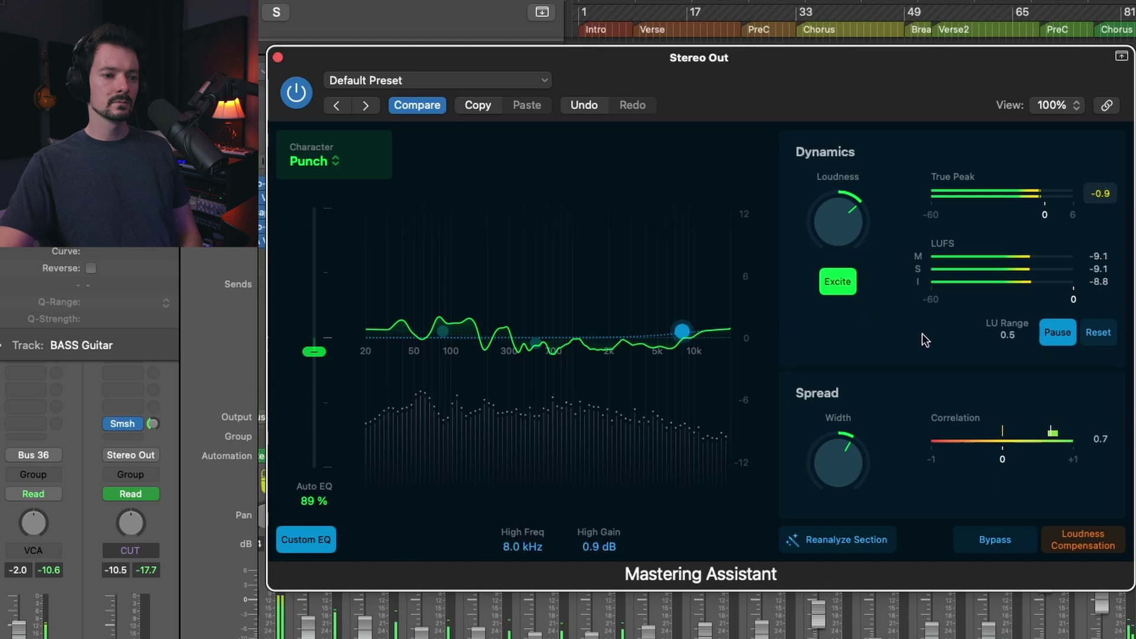
pyautogui.click(998, 542)
pyautogui.click(998, 542)
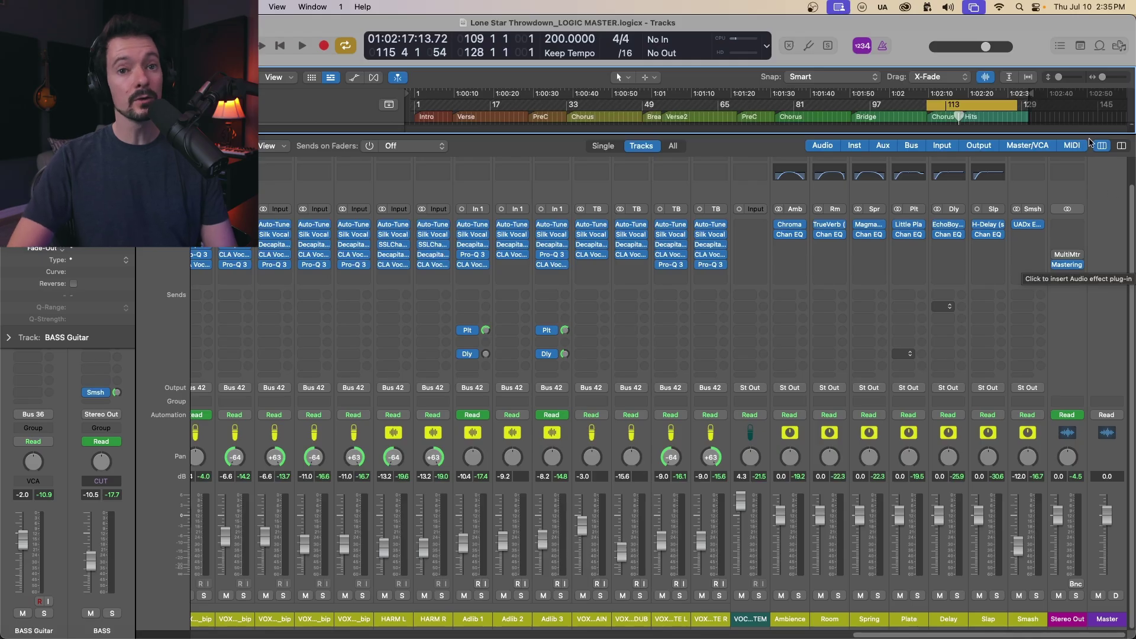
# Insert a stereo Compressor (Dynamics > Compressor > Stereo) into an empty Stereo Out insert slot
pyautogui.scroll(2, 1077, 192)
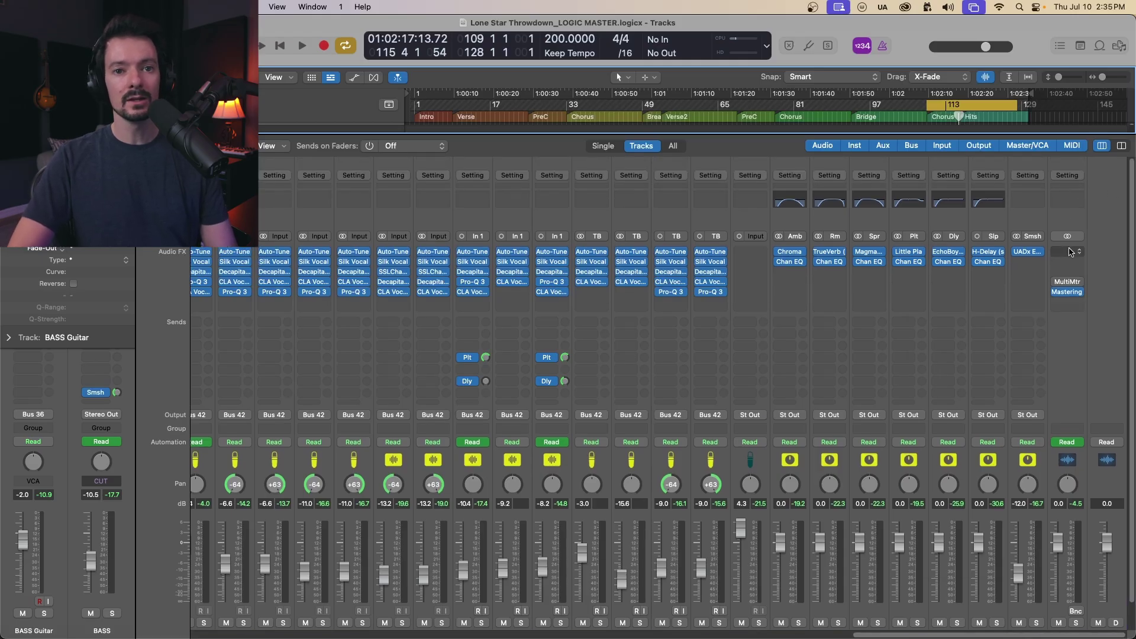
pyautogui.click(1071, 253)
pyautogui.moveTo(938, 382)
pyautogui.moveTo(833, 348)
pyautogui.click(931, 343)
pyautogui.scroll(-2, 931, 356)
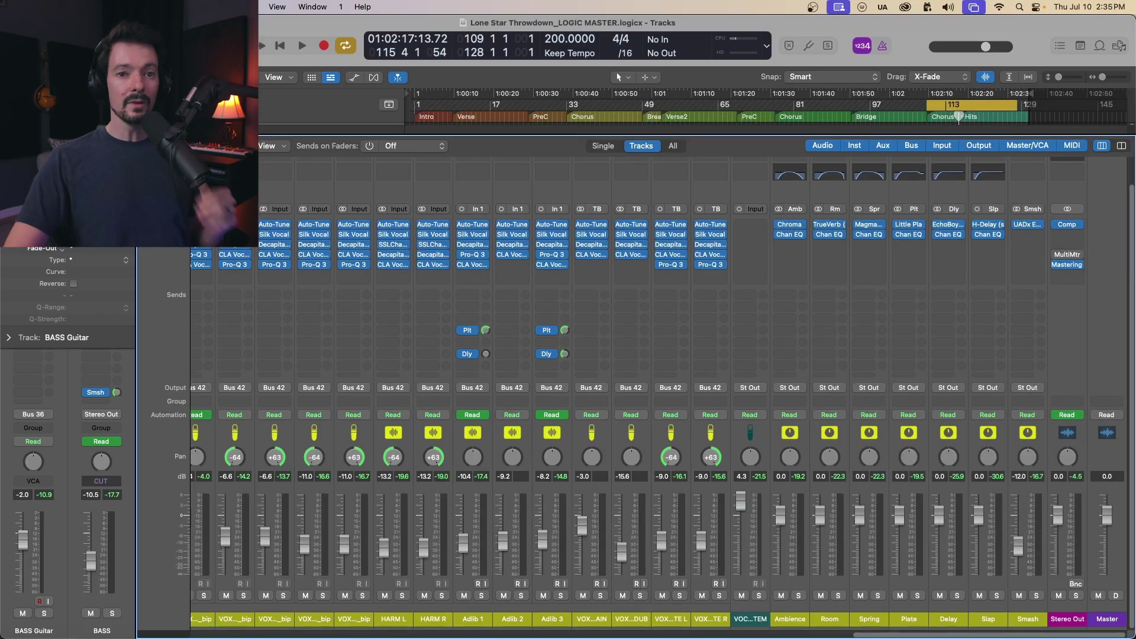
# Set the compressor to Vintage VCA with ~4:1 ratio, longer attack, 100 ms release, -8.5 dB threshold
pyautogui.click(1067, 225)
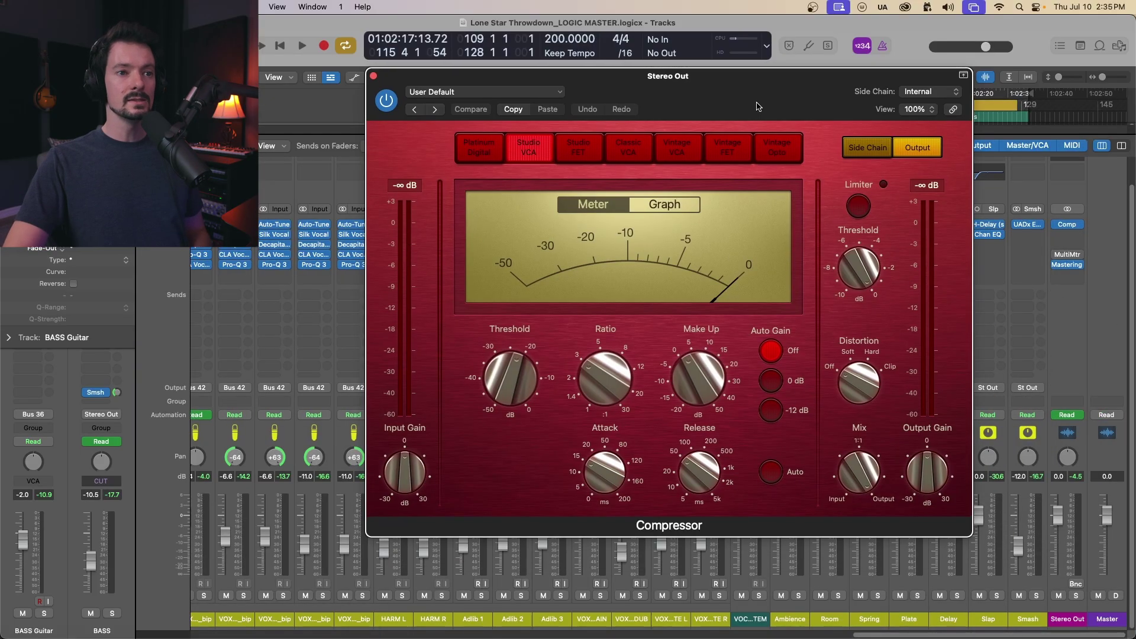
pyautogui.click(695, 153)
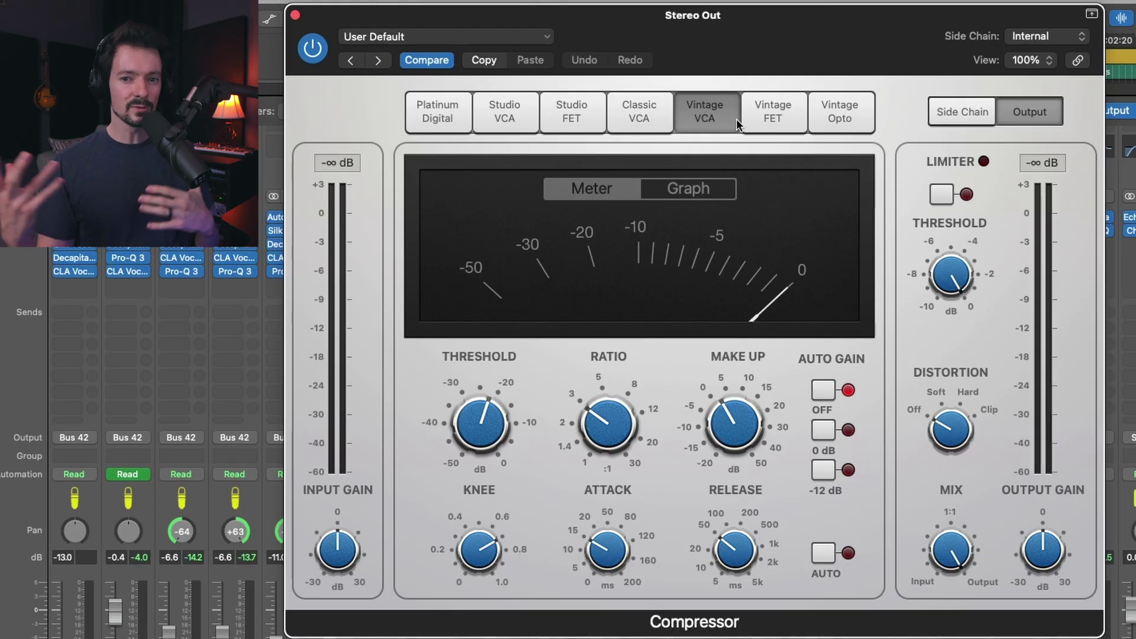
pyautogui.moveTo(608, 452); pyautogui.dragTo(604, 433)
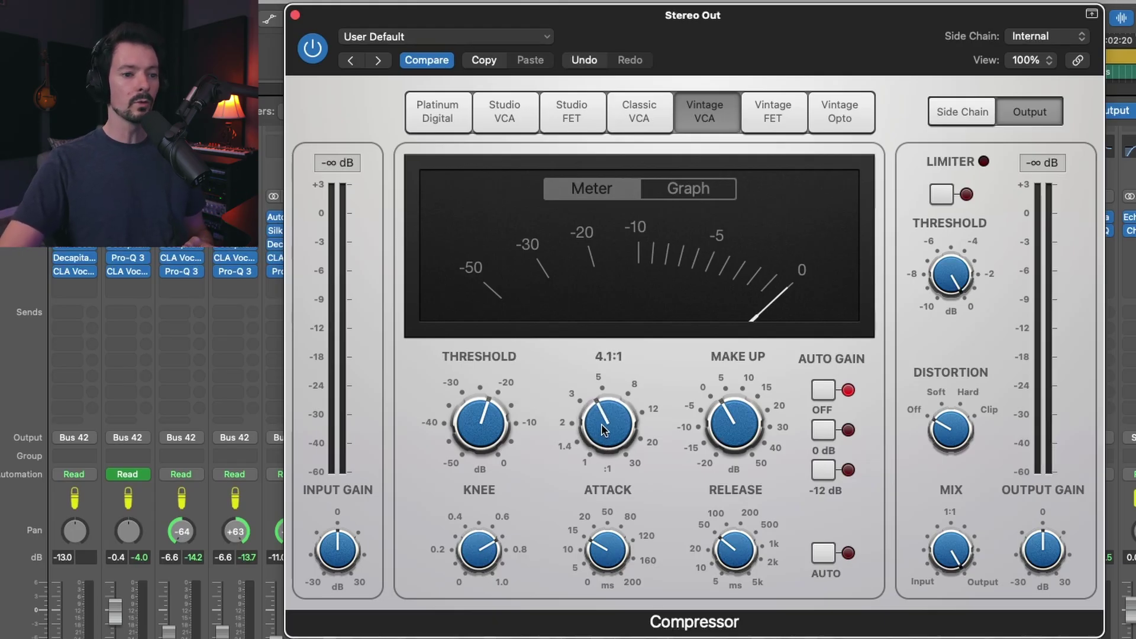
pyautogui.moveTo(609, 554); pyautogui.dragTo(609, 527)
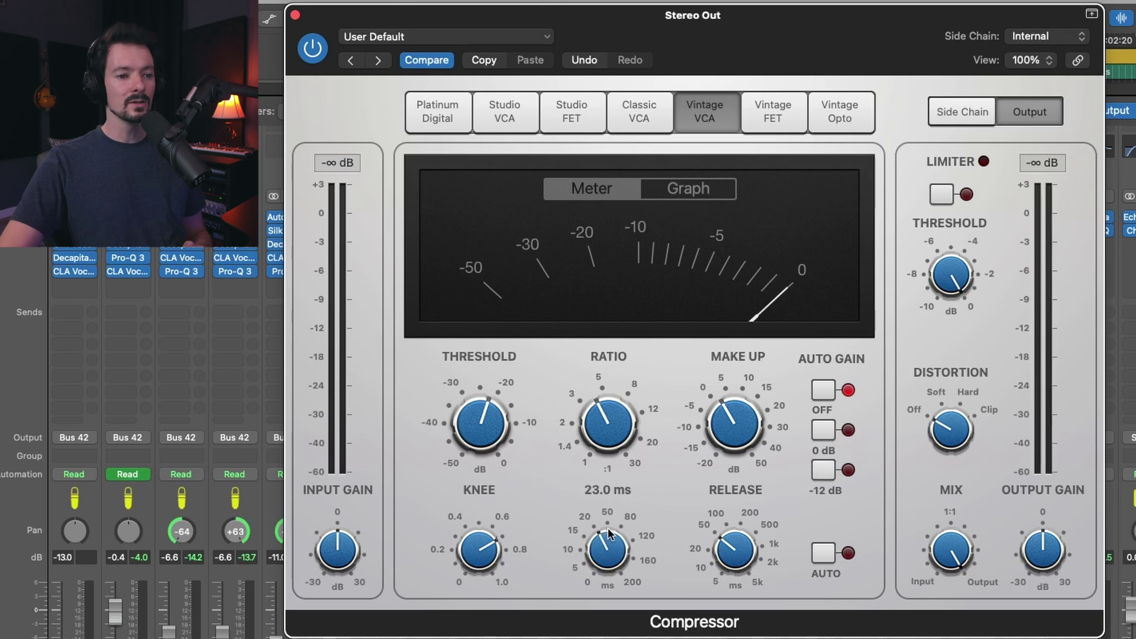
pyautogui.moveTo(733, 553); pyautogui.dragTo(733, 540)
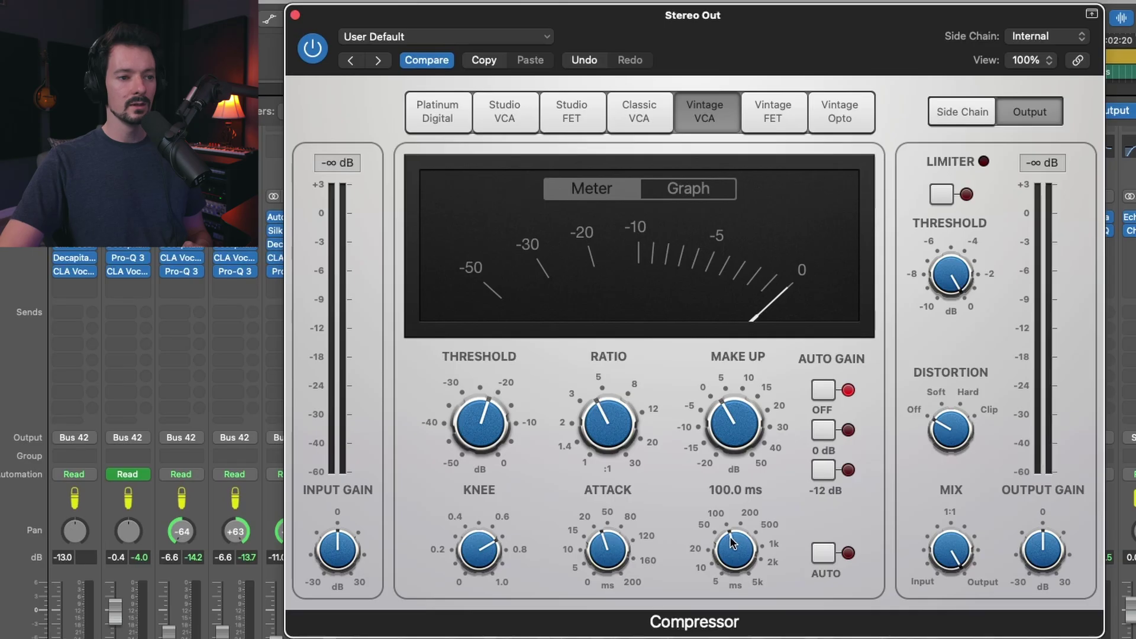
pyautogui.moveTo(465, 409); pyautogui.dragTo(464, 382)
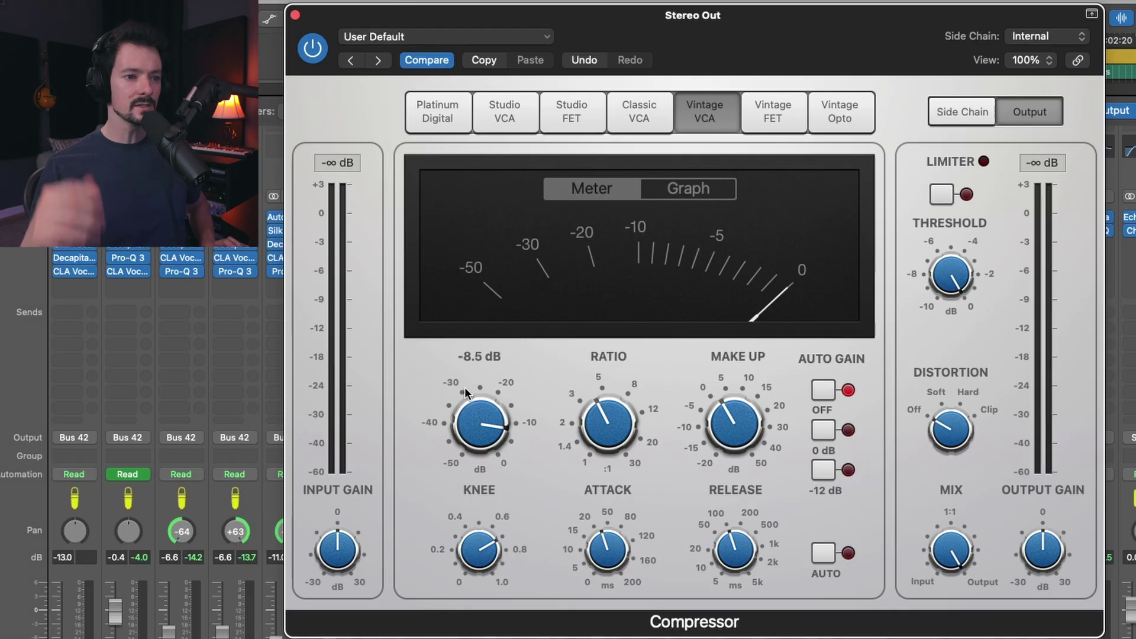
# During playback, lower the threshold to -14.5 dB and A/B the compressor, leaving it on
pyautogui.press('space')
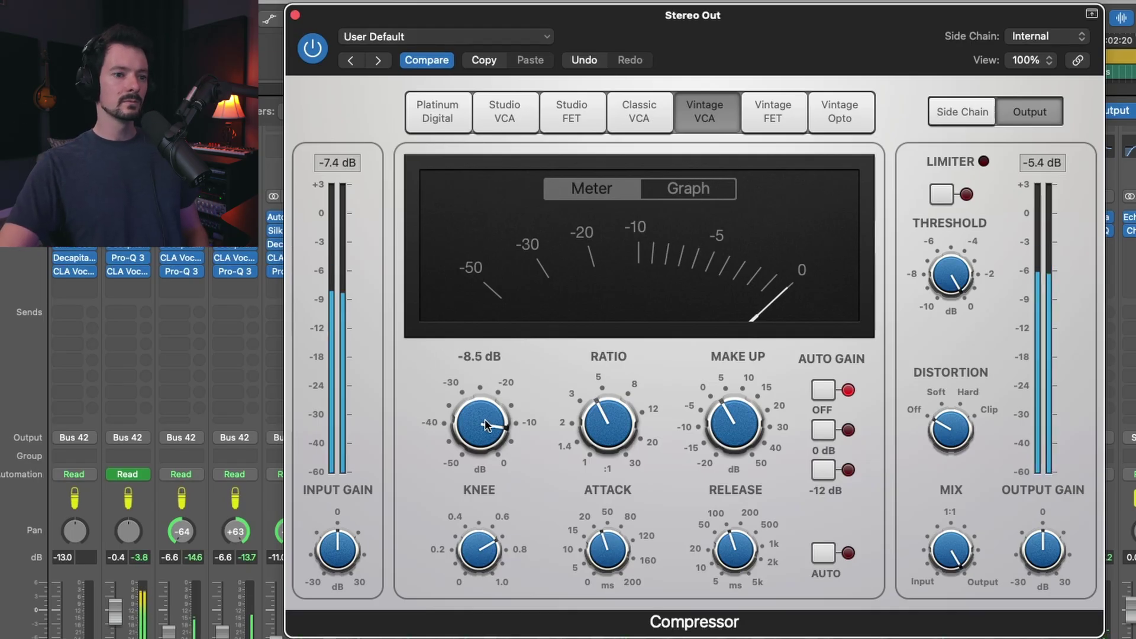
pyautogui.moveTo(485, 425); pyautogui.dragTo(481, 450)
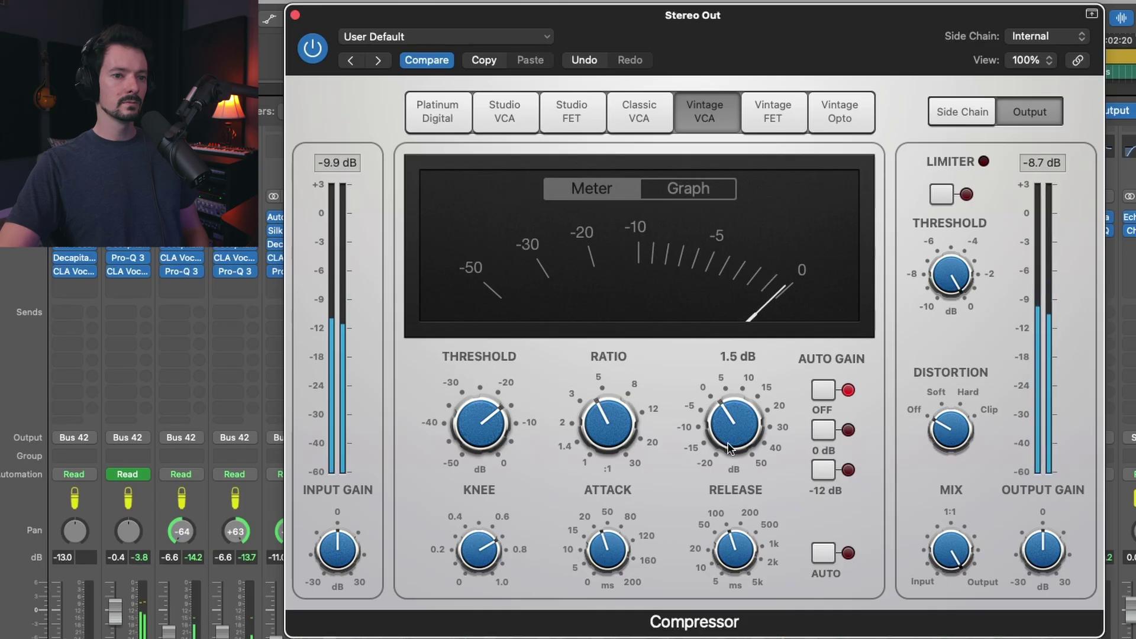
pyautogui.click(317, 55)
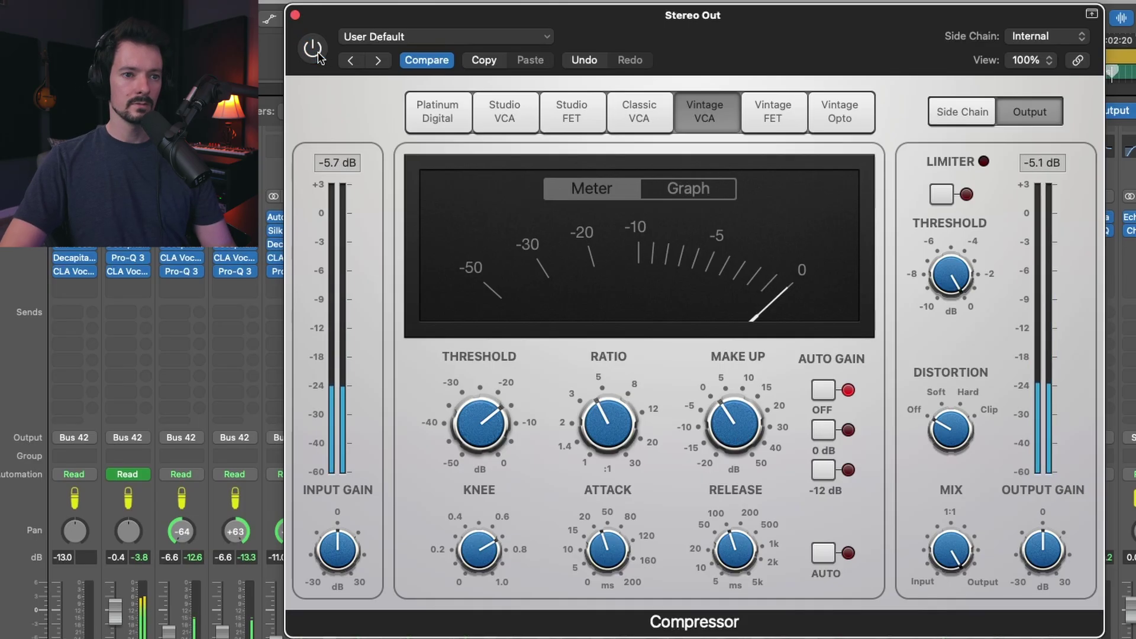
pyautogui.click(318, 57)
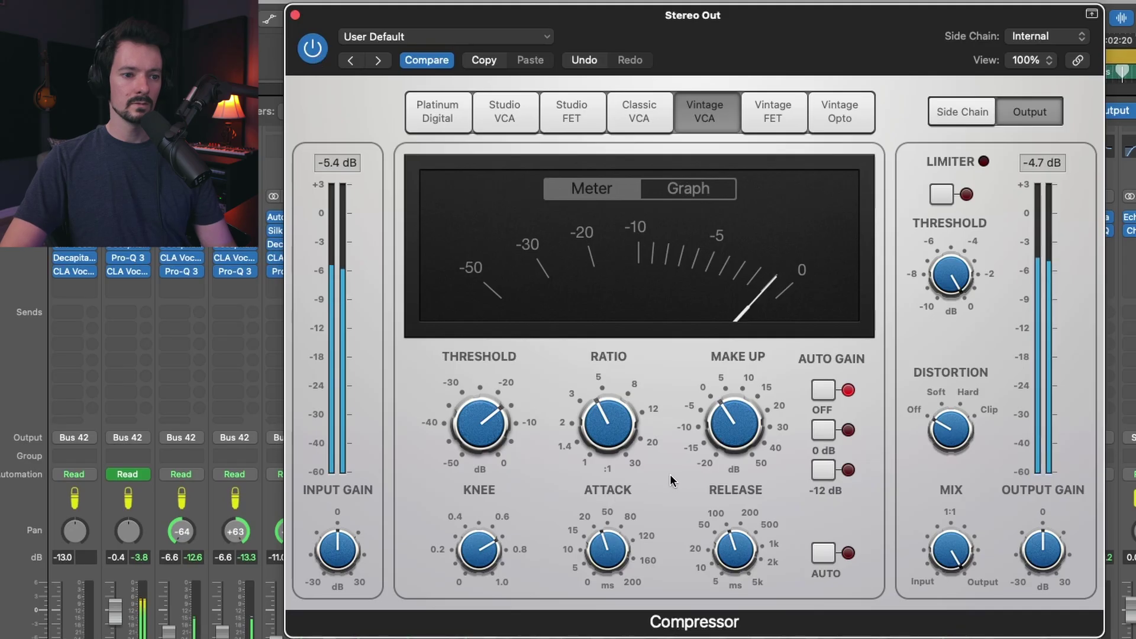
pyautogui.moveTo(619, 540)
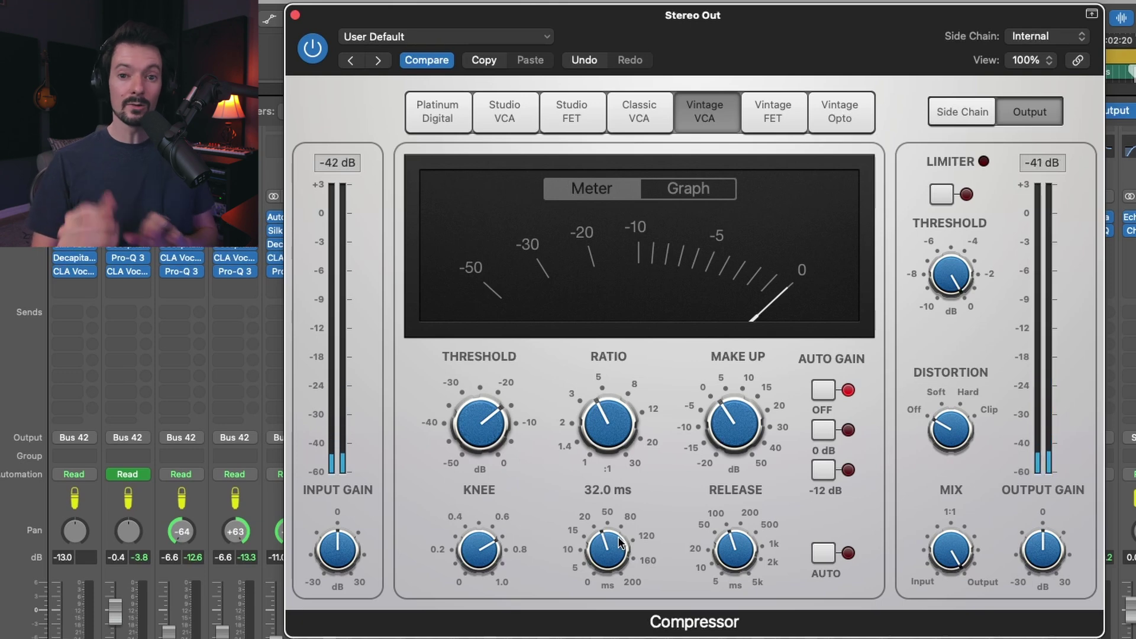
# Close the Compressor and insert Vintage Tube EQ, found by searching 'tub', below it on Stereo Out
pyautogui.press('super+w')
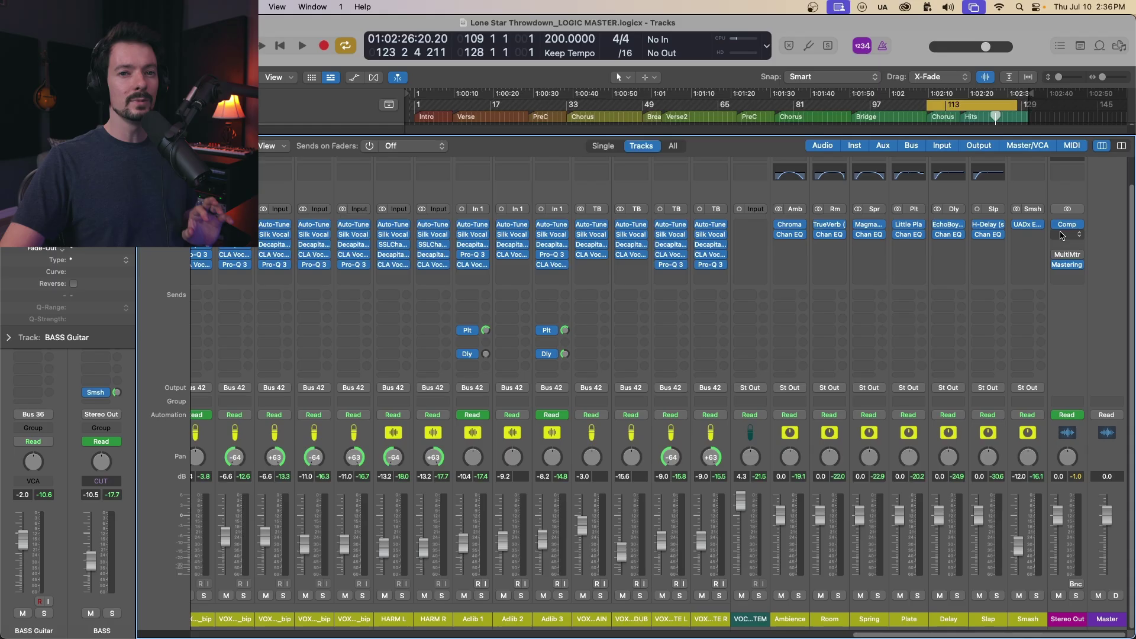
pyautogui.click(1062, 235)
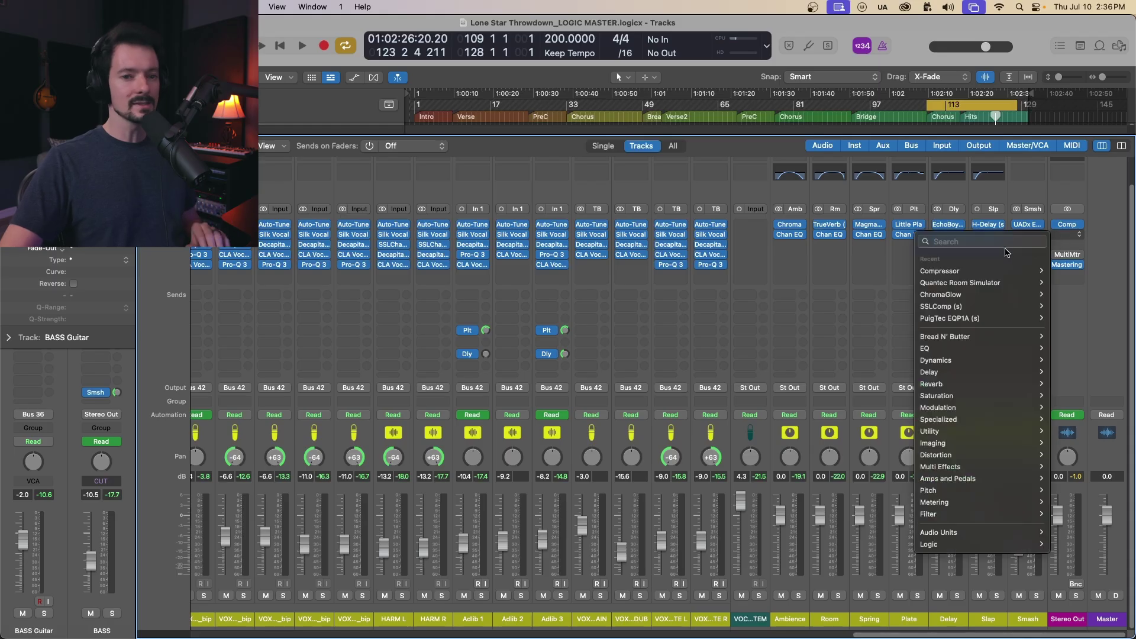
pyautogui.write('tub')
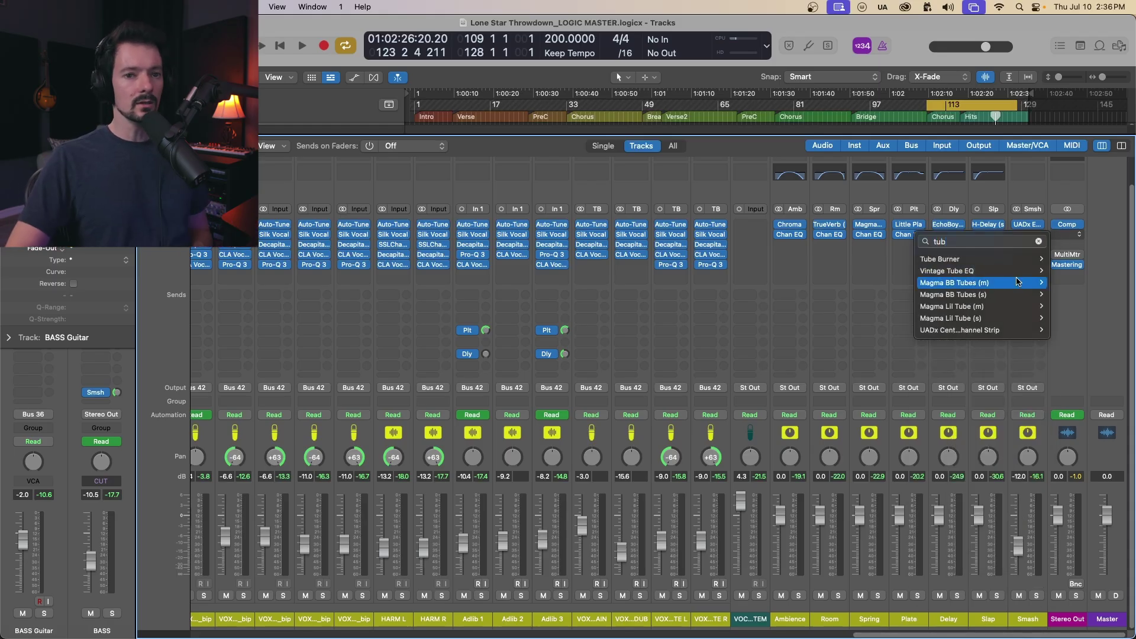
pyautogui.moveTo(1015, 280)
pyautogui.click(1068, 271)
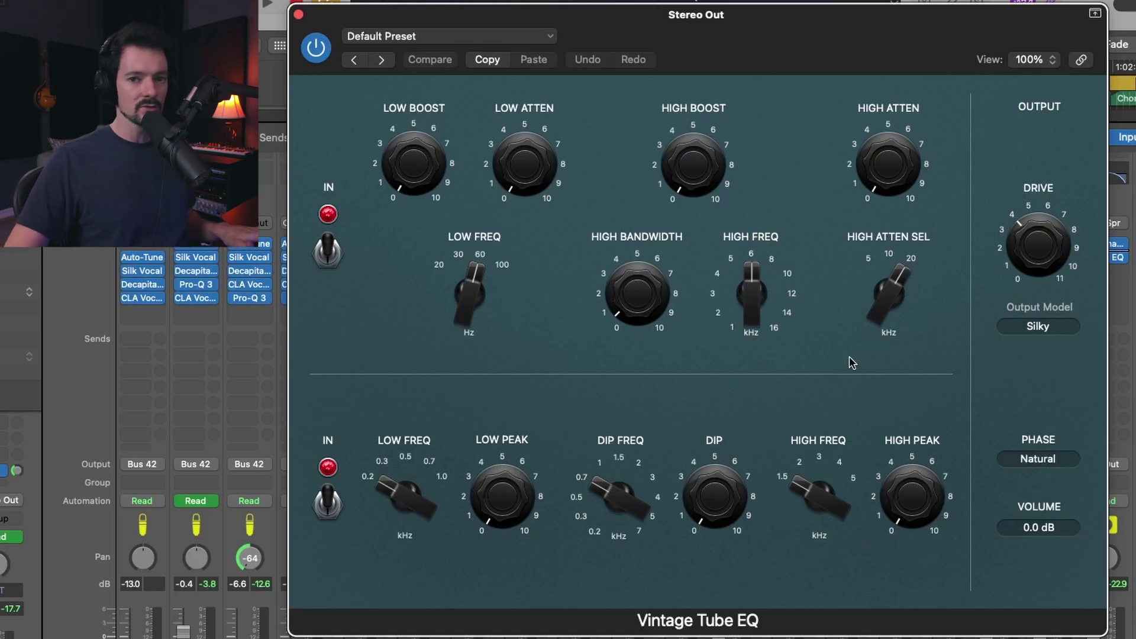
# Start playback and boost the Vintage Tube EQ's low end to 1.1
pyautogui.hscroll(2, 1121, 355)
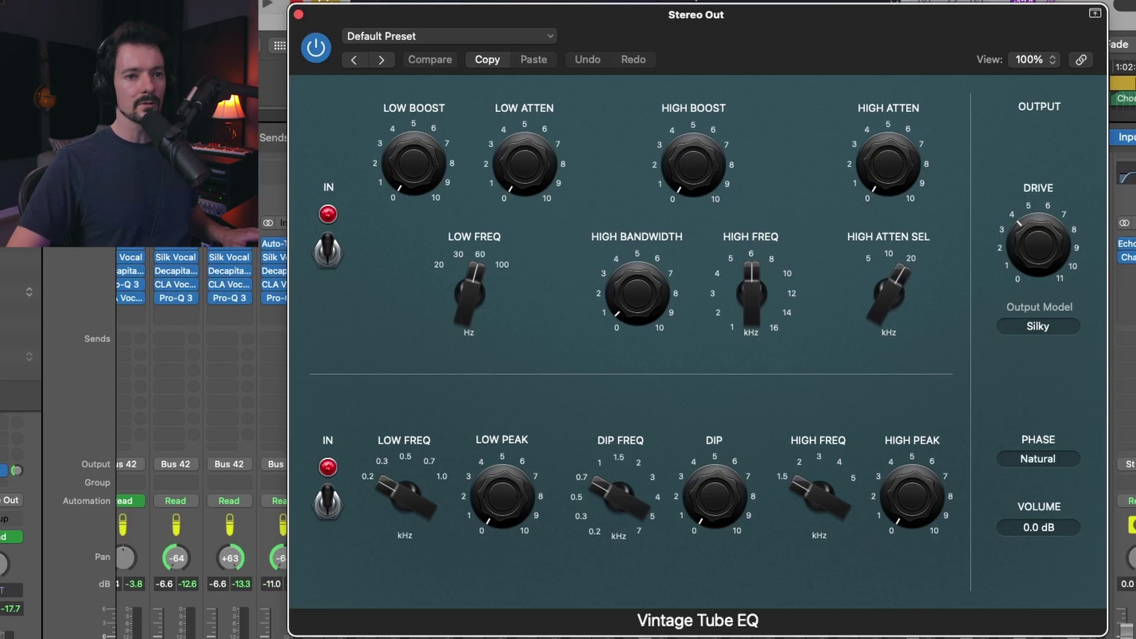
pyautogui.press('space')
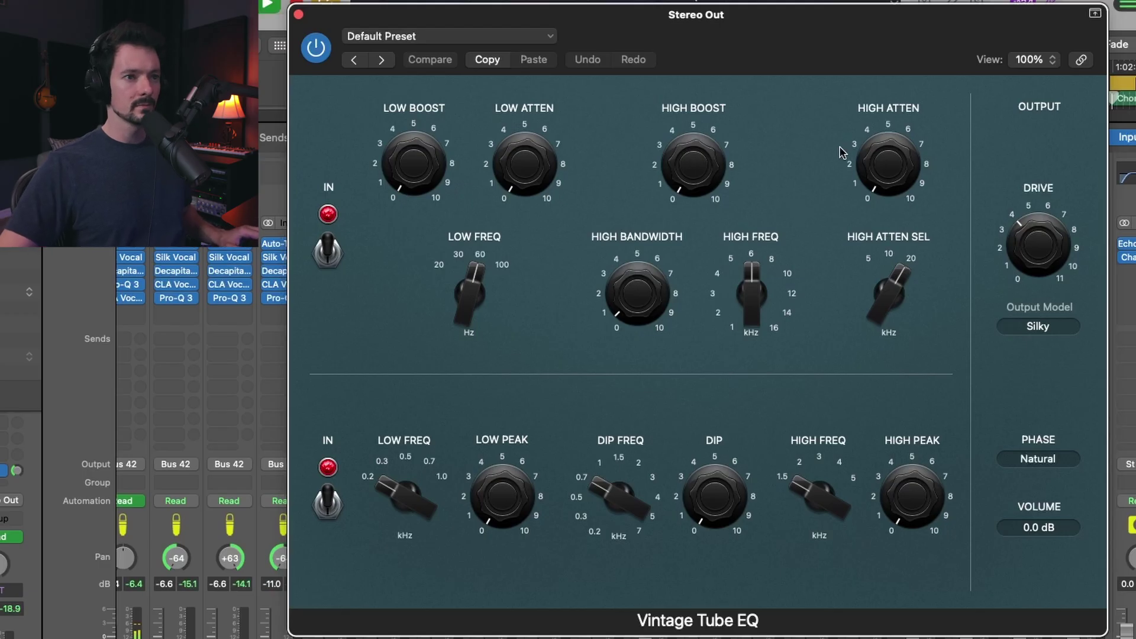
pyautogui.moveTo(836, 155)
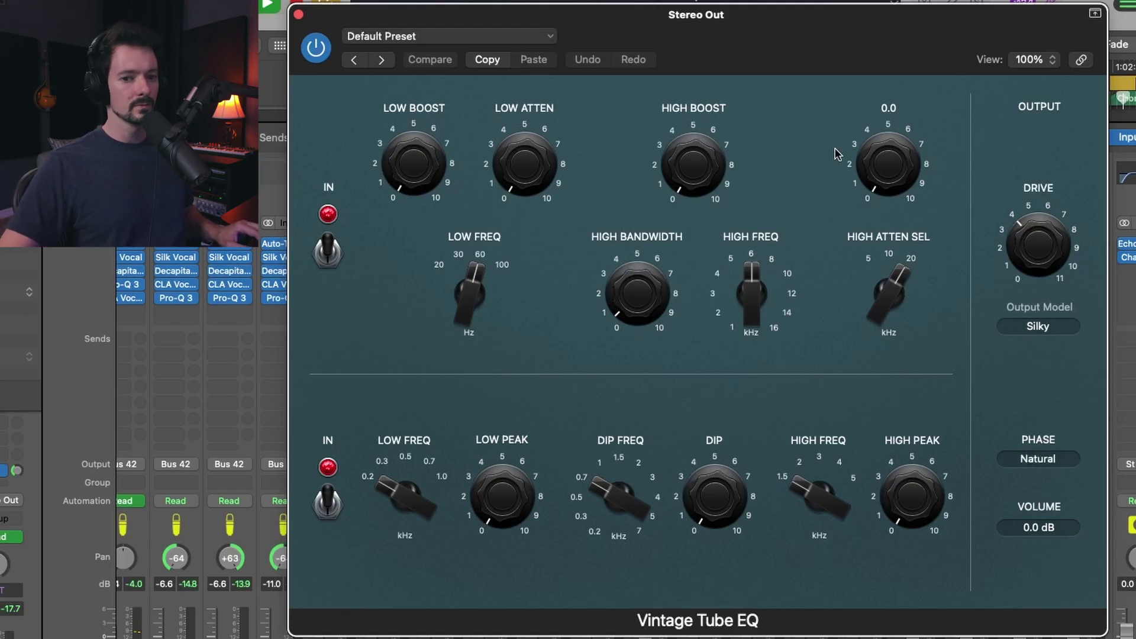
pyautogui.moveTo(408, 171)
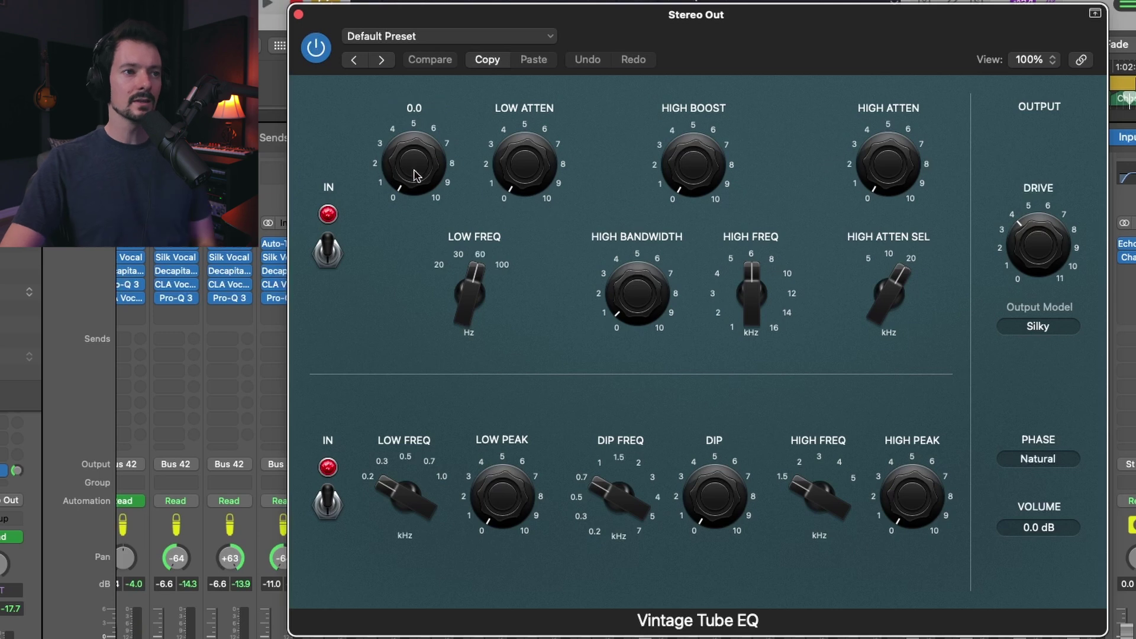
pyautogui.moveTo(484, 262)
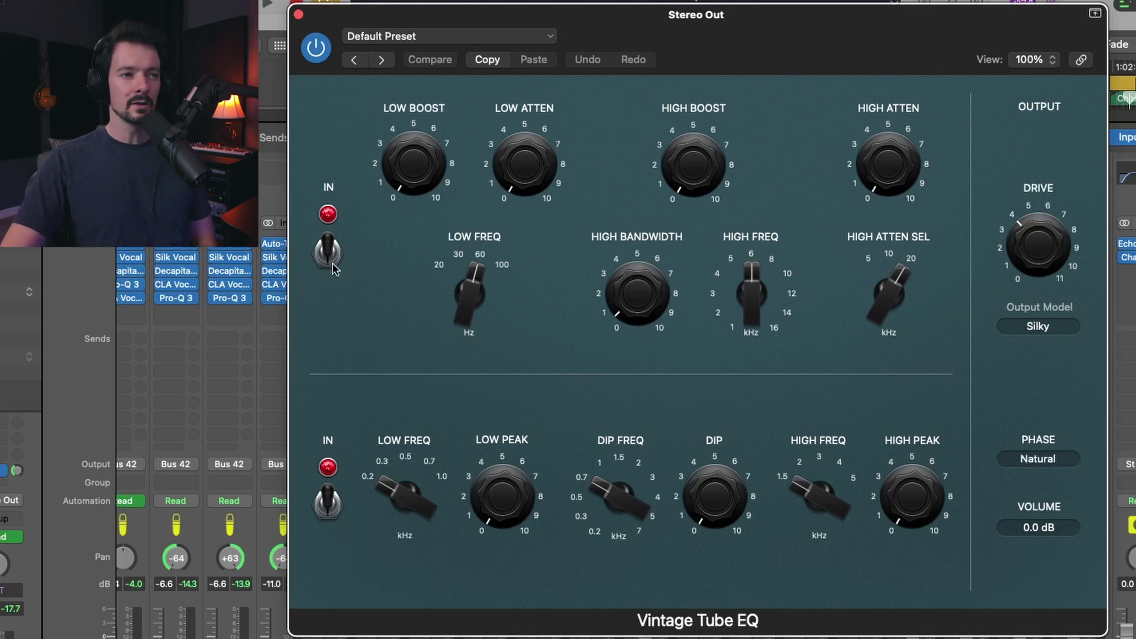
pyautogui.moveTo(524, 219)
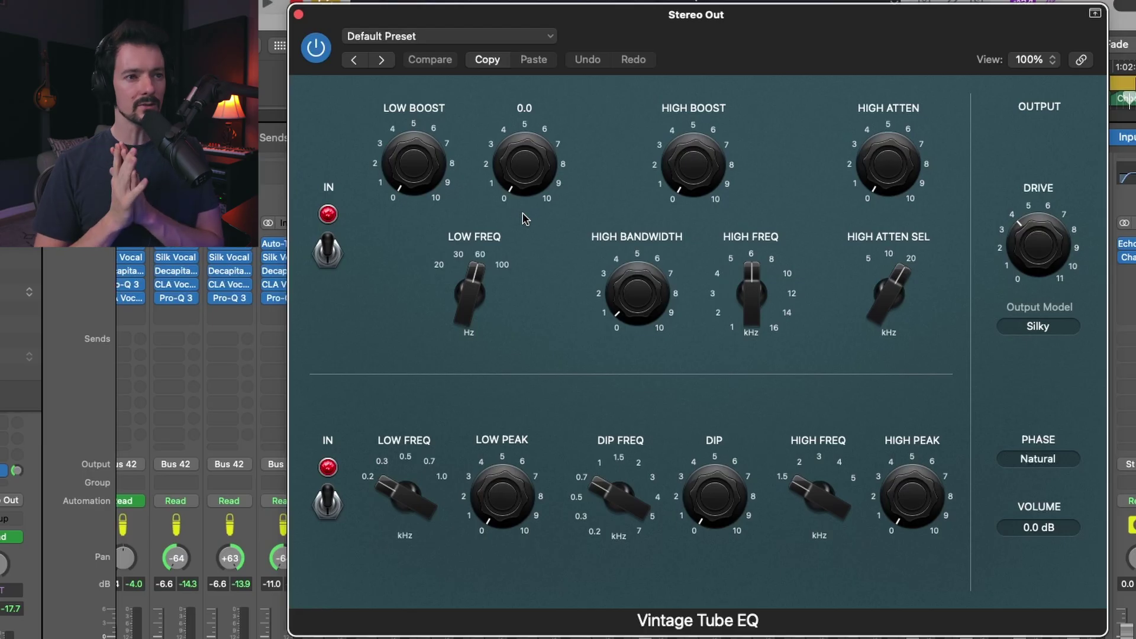
pyautogui.moveTo(447, 215)
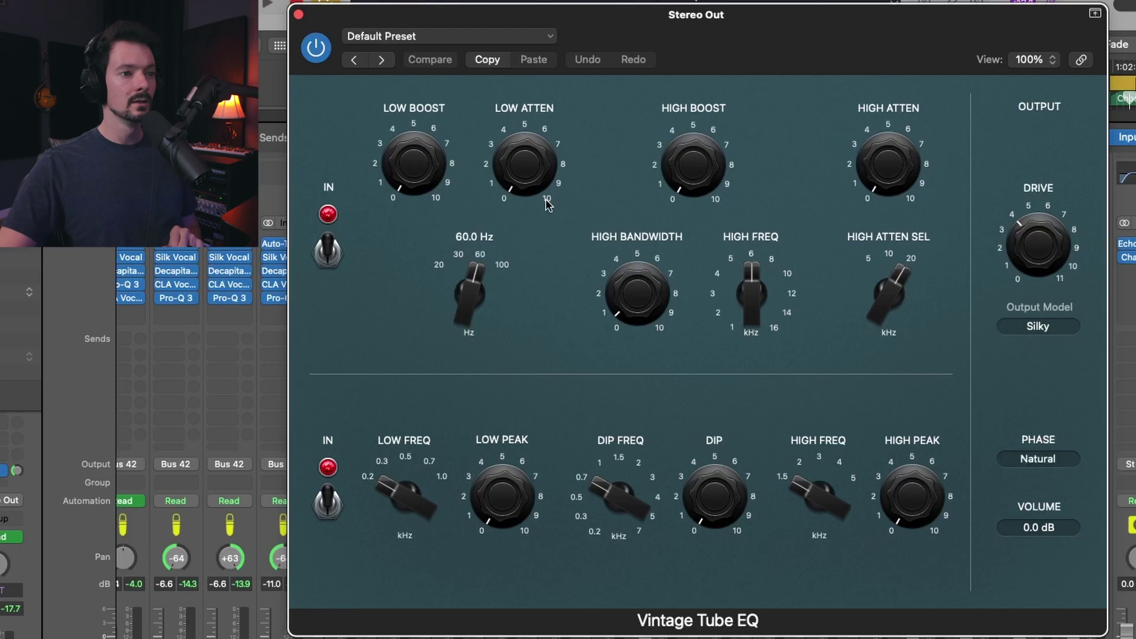
pyautogui.moveTo(630, 240)
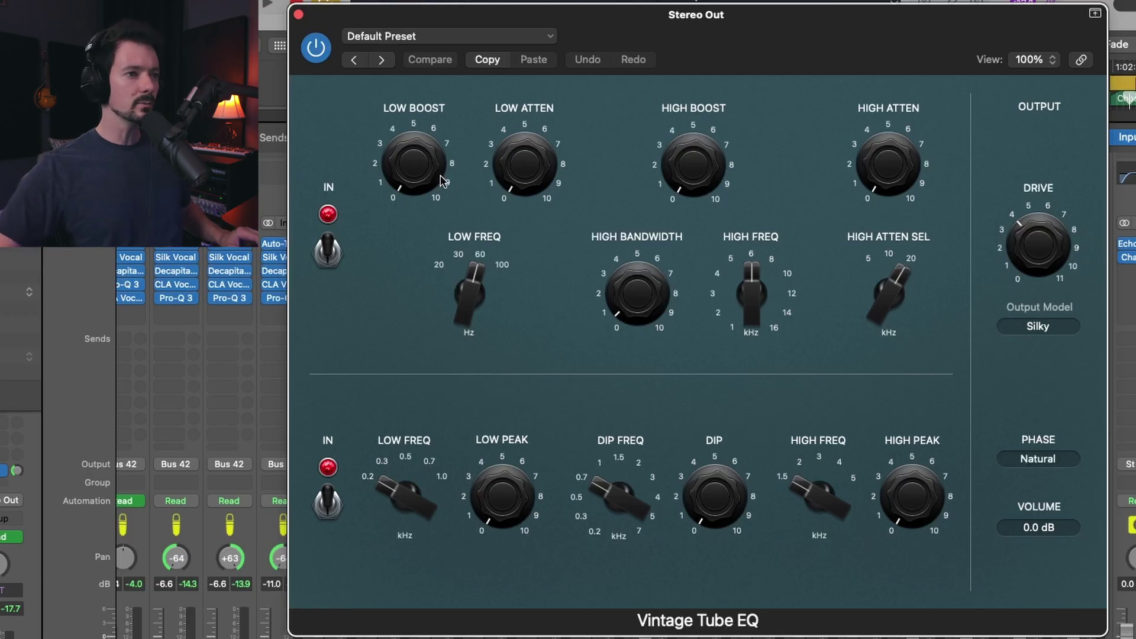
pyautogui.moveTo(416, 178); pyautogui.dragTo(422, 83)
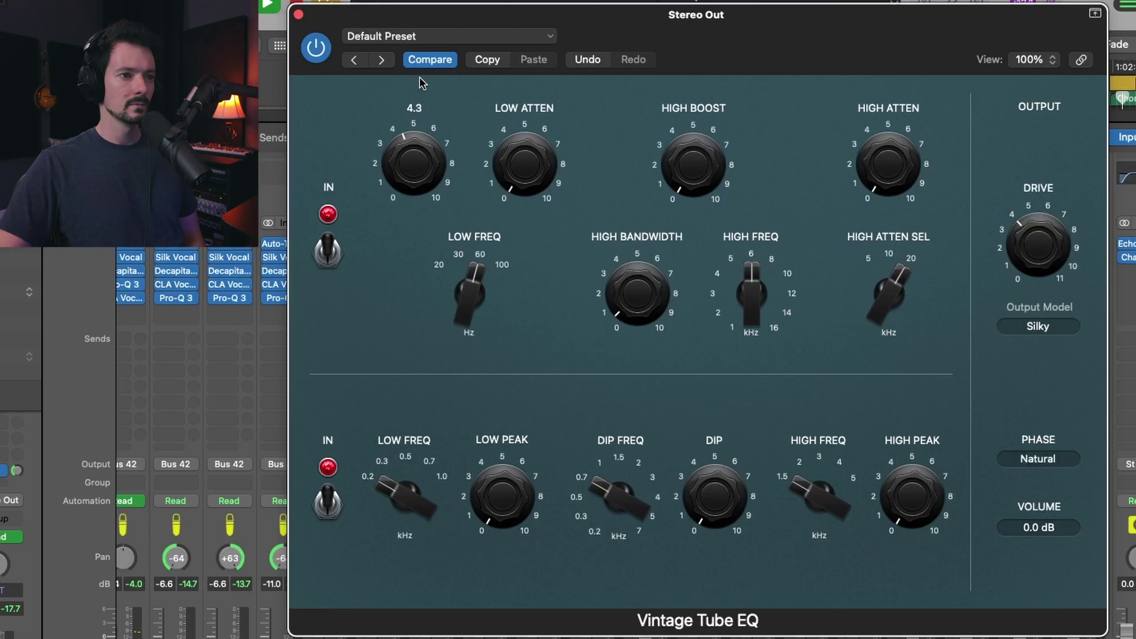
# Audition 30, 60 and 100 Hz, add 0.7 low attenuation, and settle on 60 Hz
pyautogui.click(460, 256)
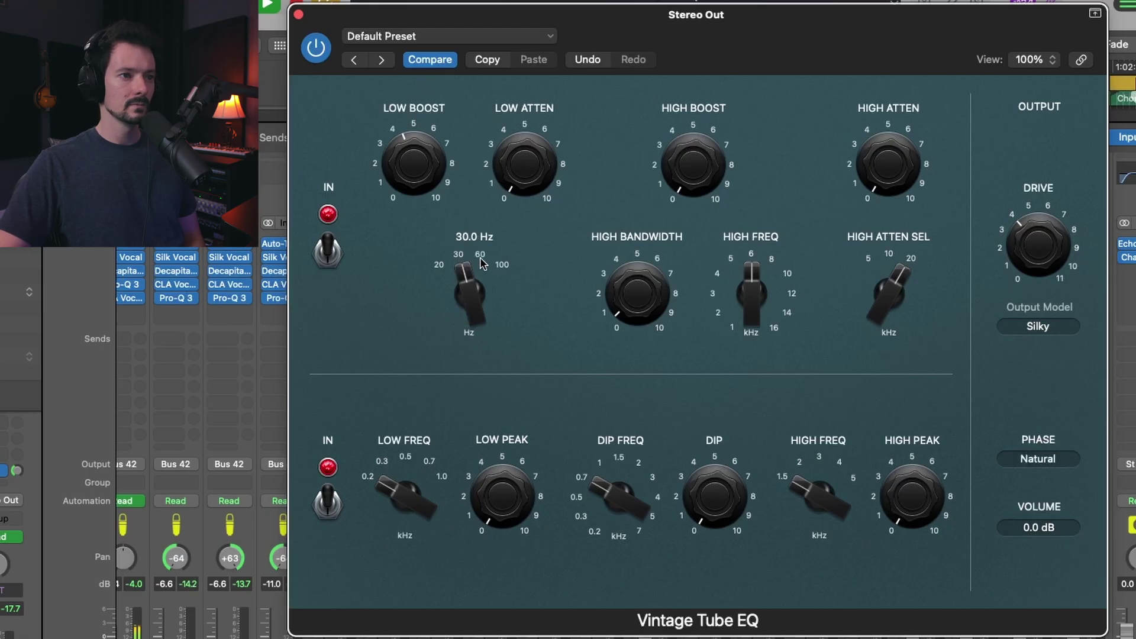
pyautogui.click(482, 260)
pyautogui.click(497, 273)
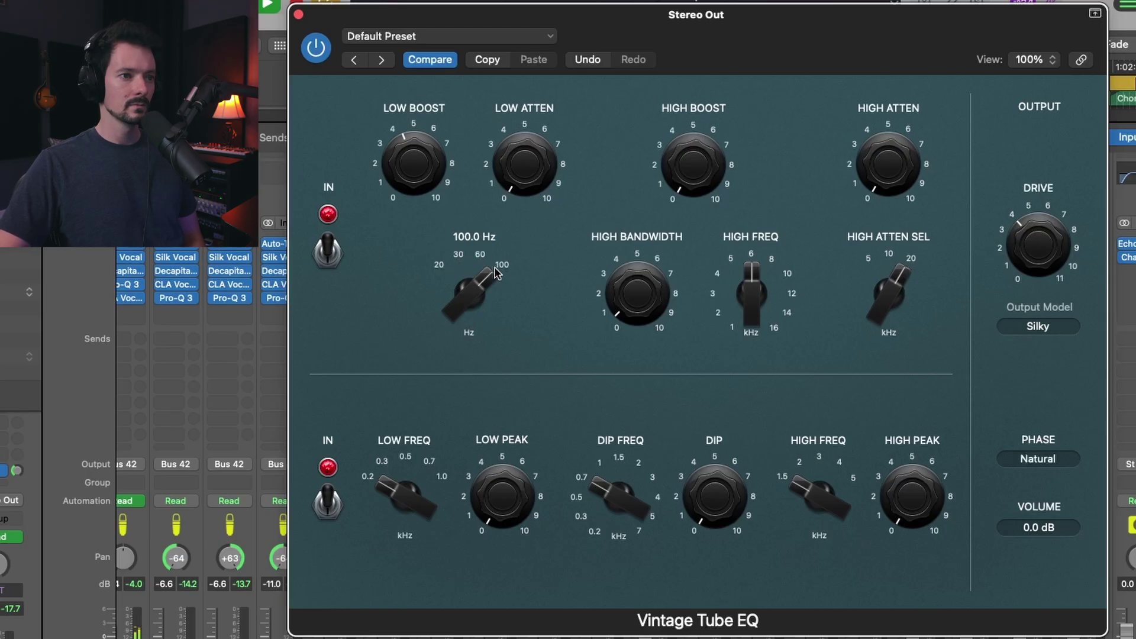
pyautogui.moveTo(525, 173); pyautogui.dragTo(525, 160)
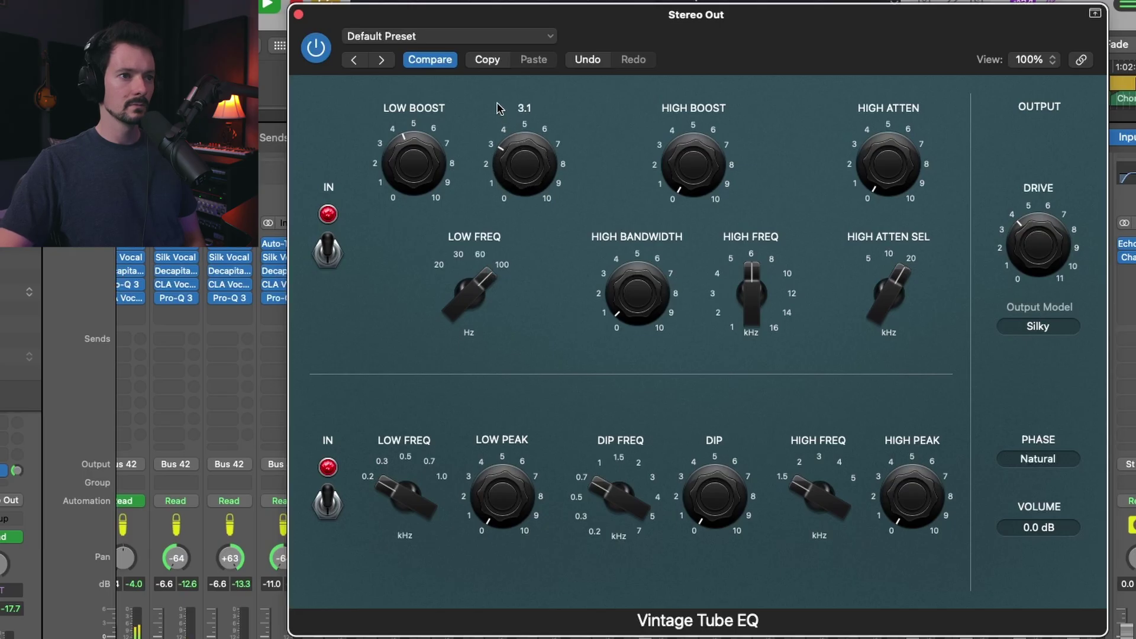
pyautogui.click(478, 261)
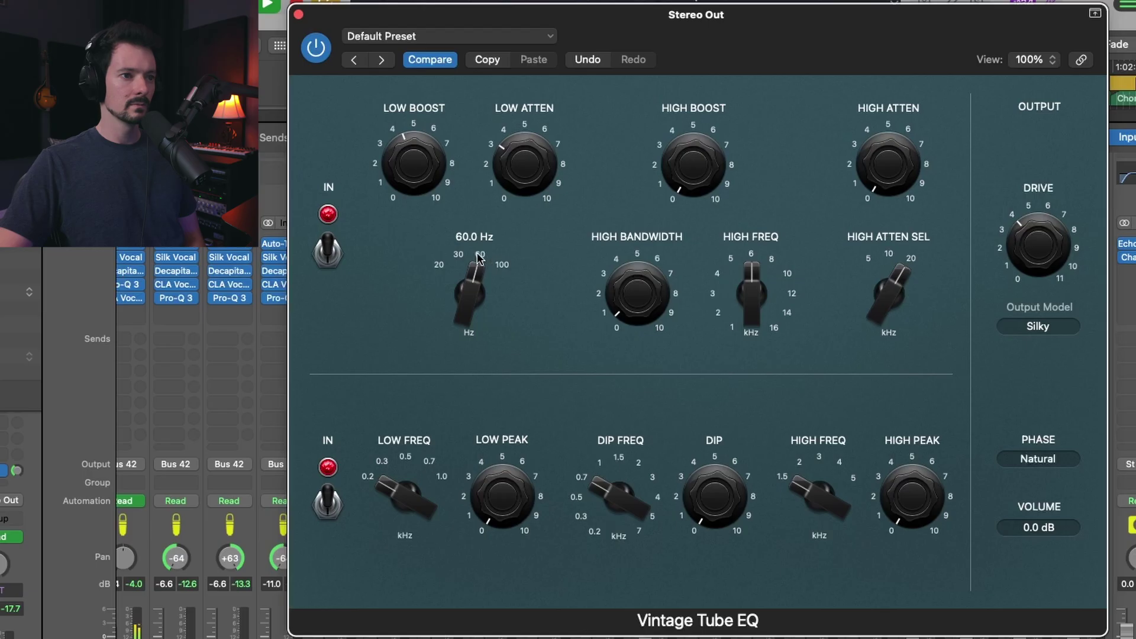
pyautogui.moveTo(407, 187)
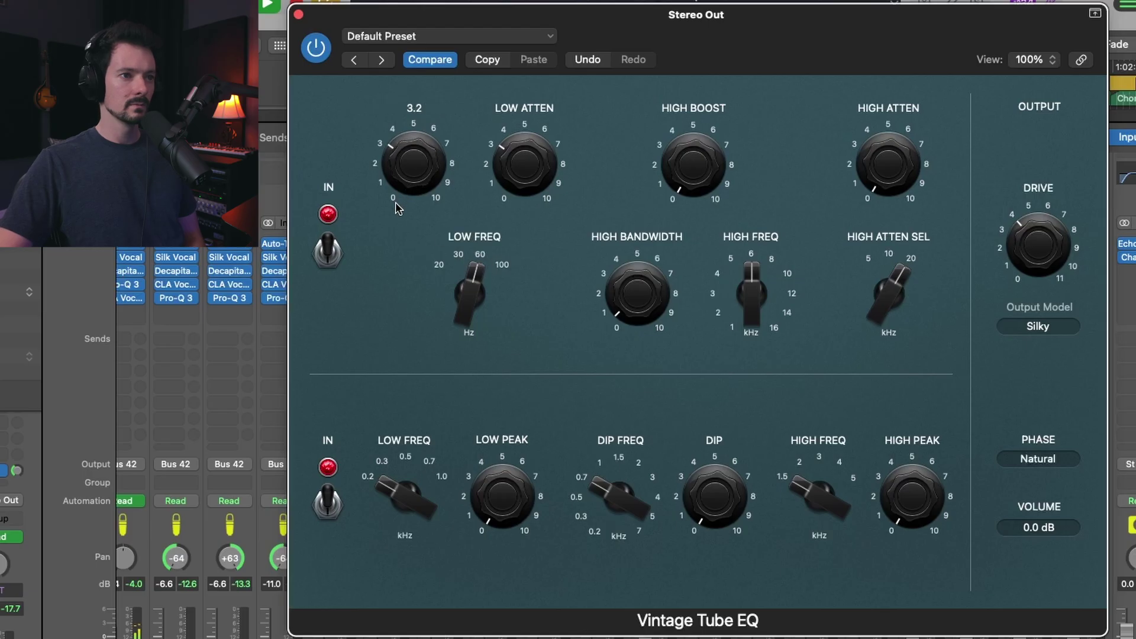
pyautogui.moveTo(527, 190)
pyautogui.scroll(-2, 397, 188)
pyautogui.scroll(-3, 408, 173)
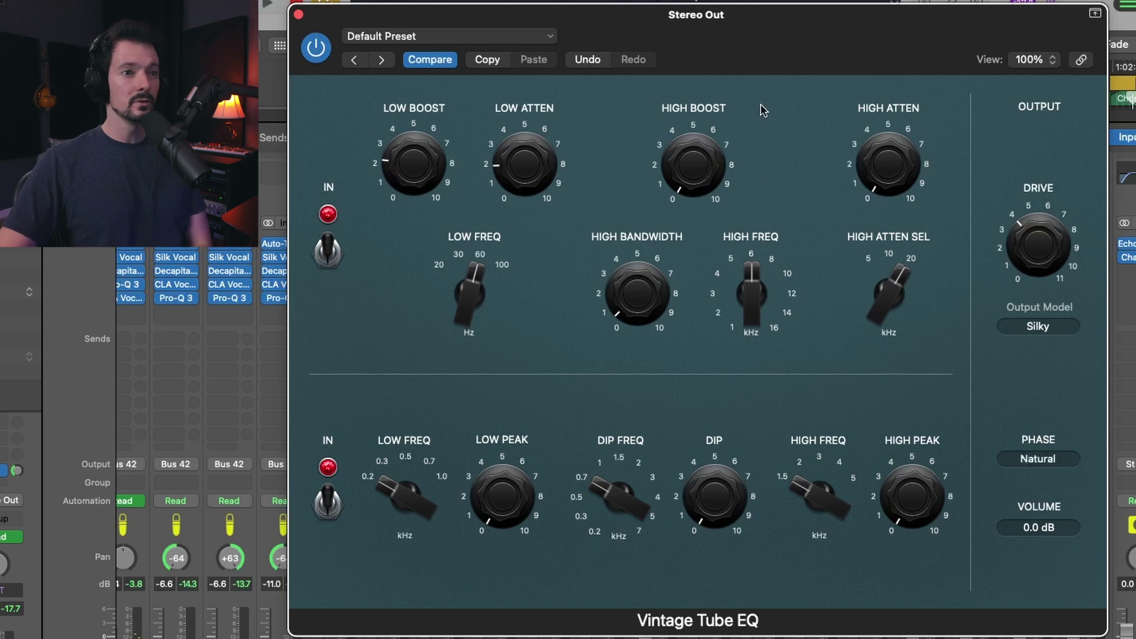
# Boost the high end at 8 kHz to about 5.4, after auditioning 6 and 10 kHz
pyautogui.moveTo(751, 294)
pyautogui.moveTo(750, 294); pyautogui.dragTo(725, 228)
pyautogui.moveTo(680, 183); pyautogui.dragTo(673, 142)
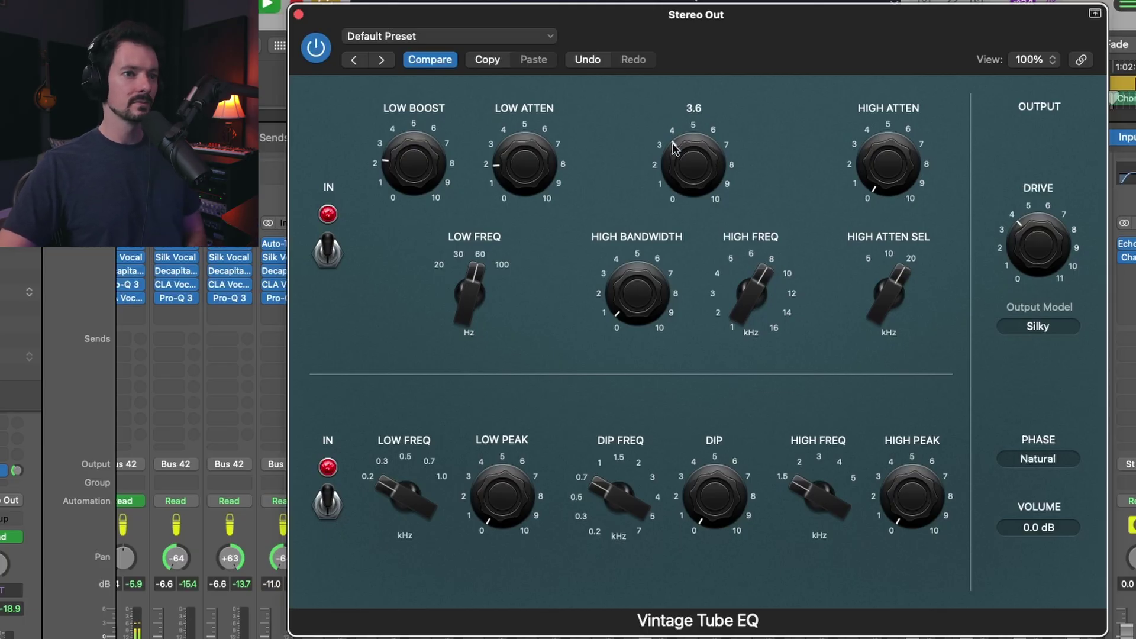
pyautogui.moveTo(651, 310)
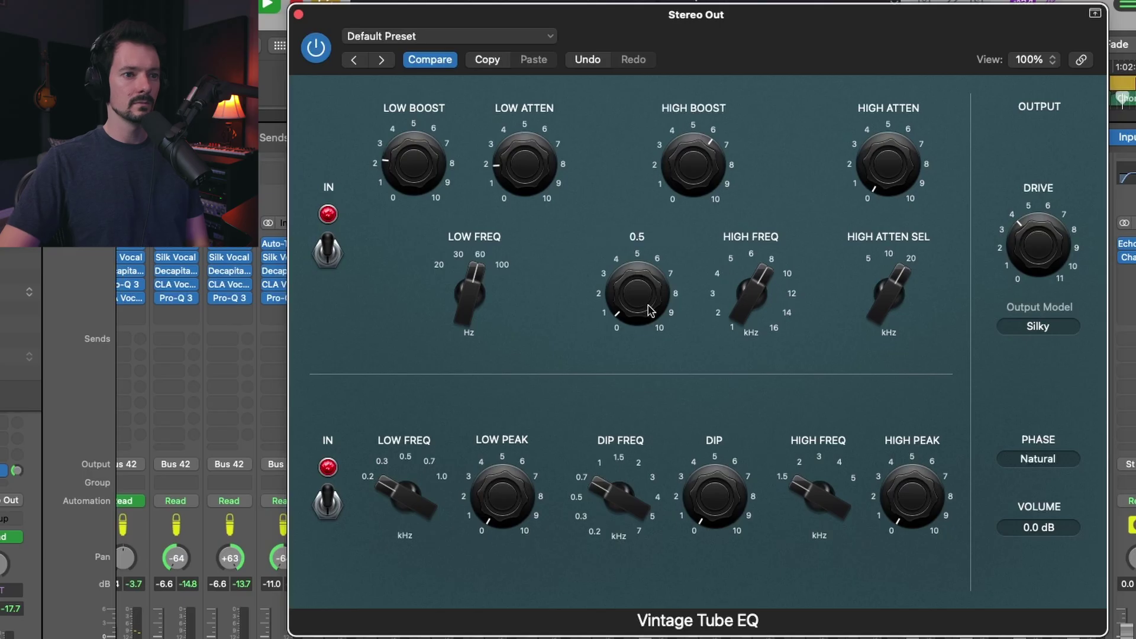
pyautogui.click(752, 254)
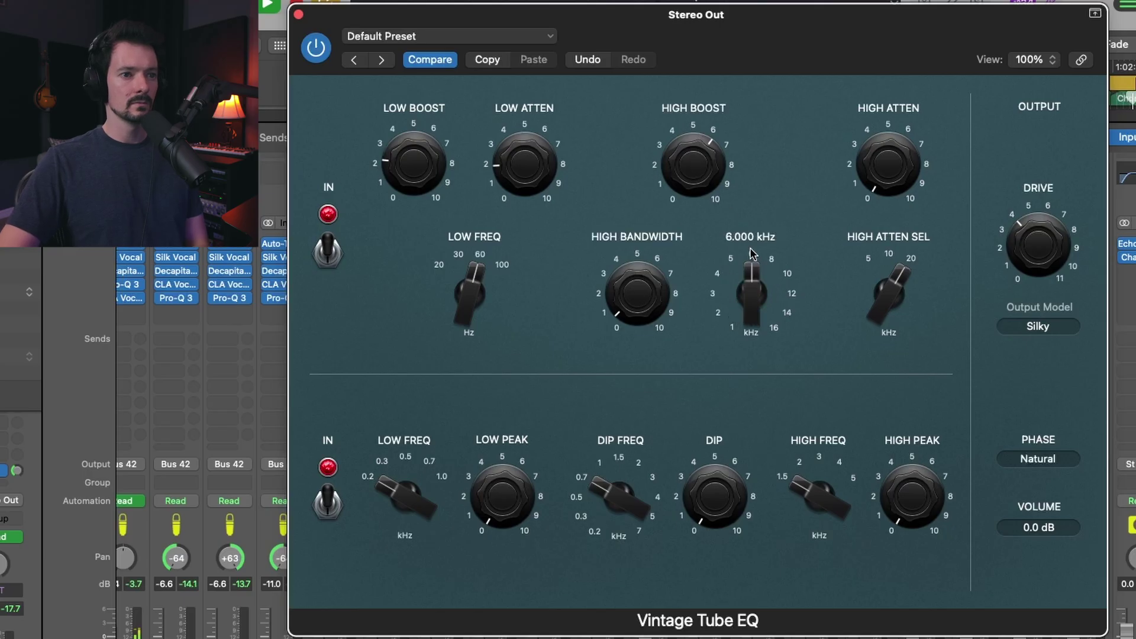
pyautogui.click(789, 280)
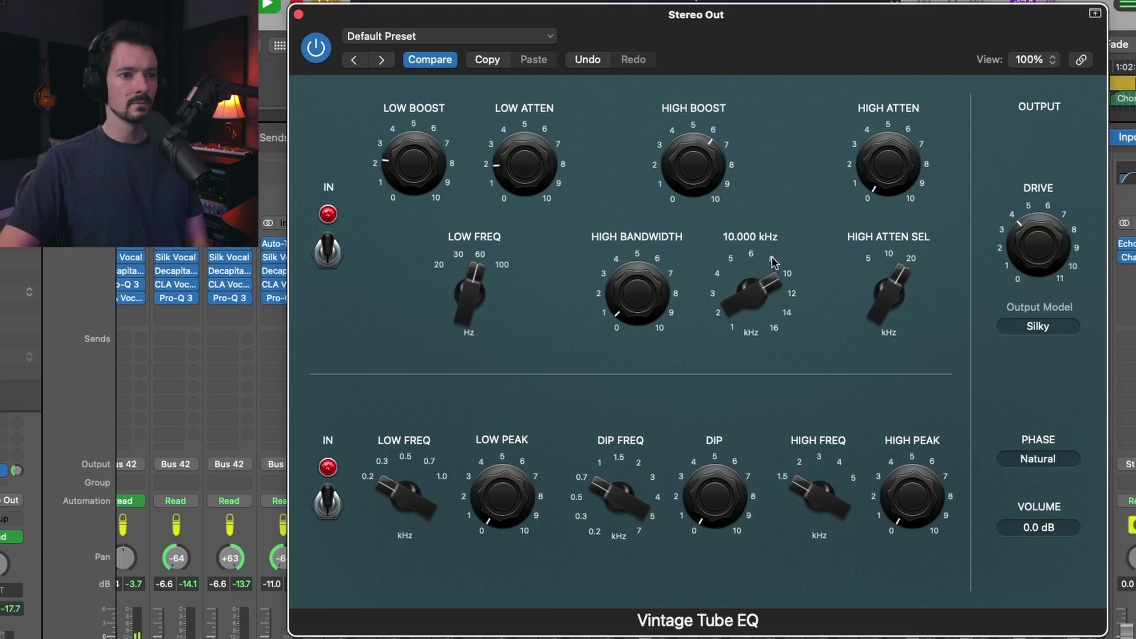
pyautogui.click(772, 262)
pyautogui.moveTo(684, 196); pyautogui.dragTo(692, 192)
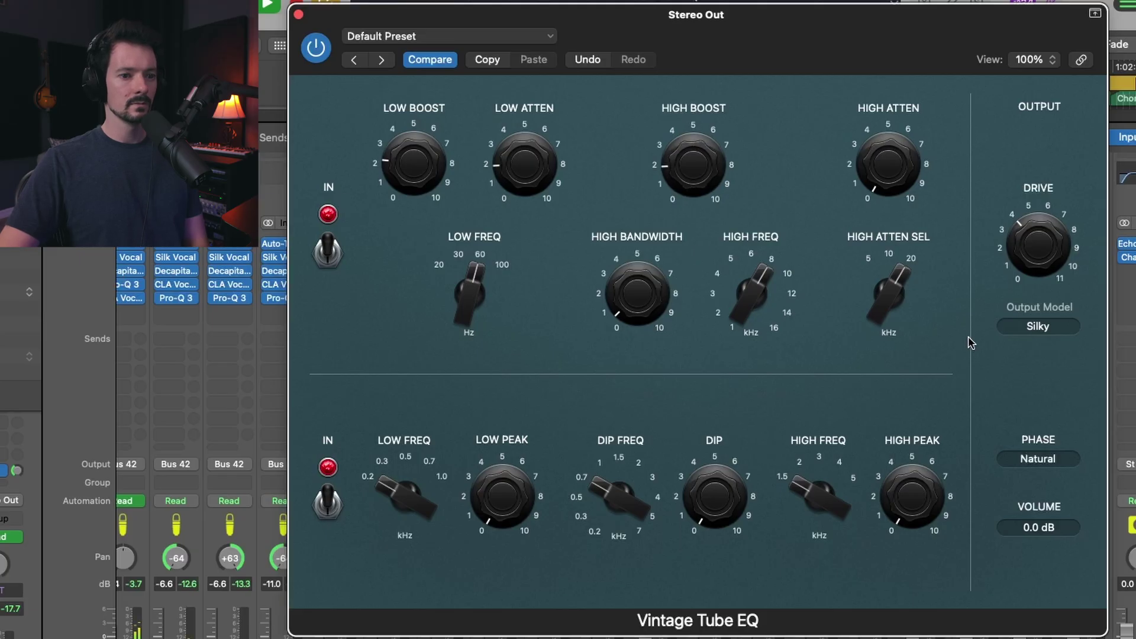
pyautogui.click(890, 473)
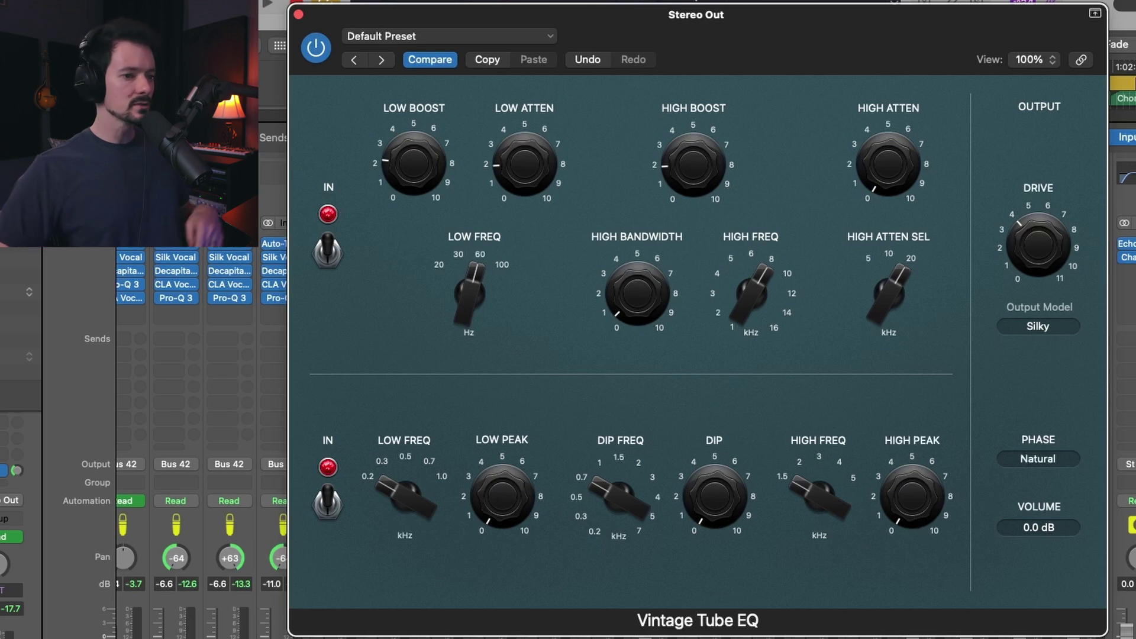
# Try 0.3, 0.5 and 0.7 kHz, then set the lower band to 0.2 kHz with Low Peak 3.5
pyautogui.moveTo(500, 509); pyautogui.dragTo(500, 483)
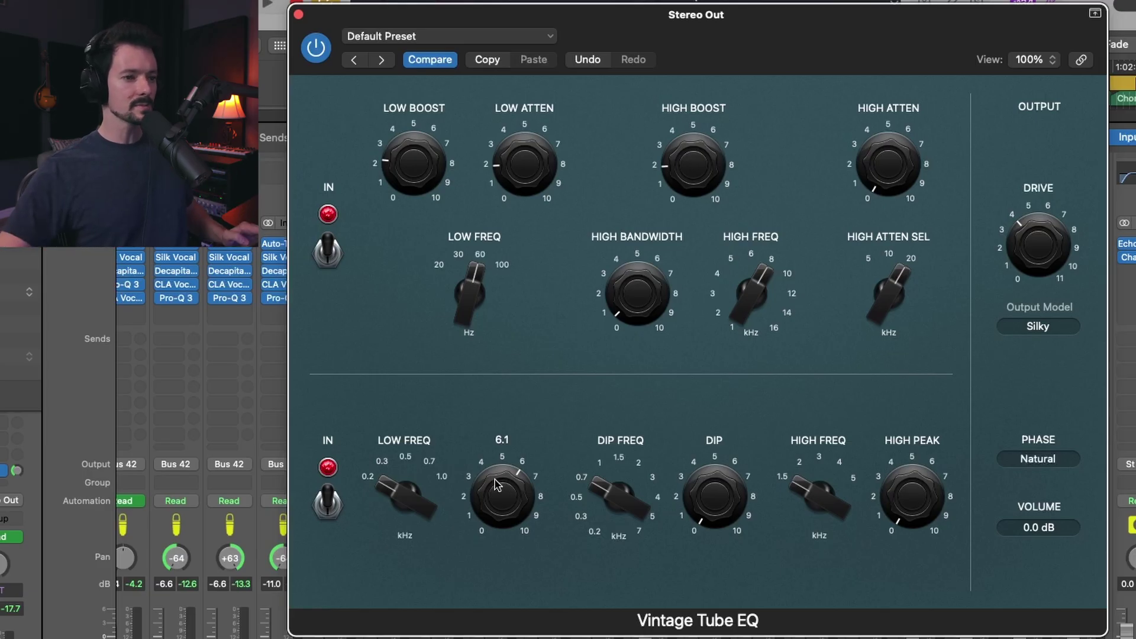
pyautogui.click(382, 467)
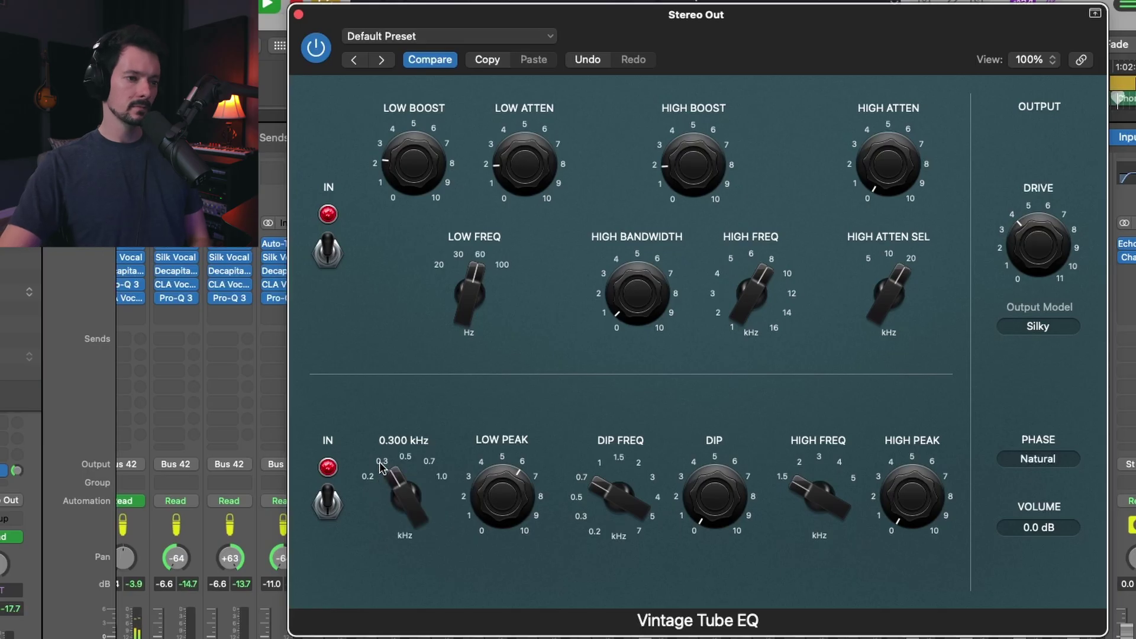
pyautogui.click(406, 461)
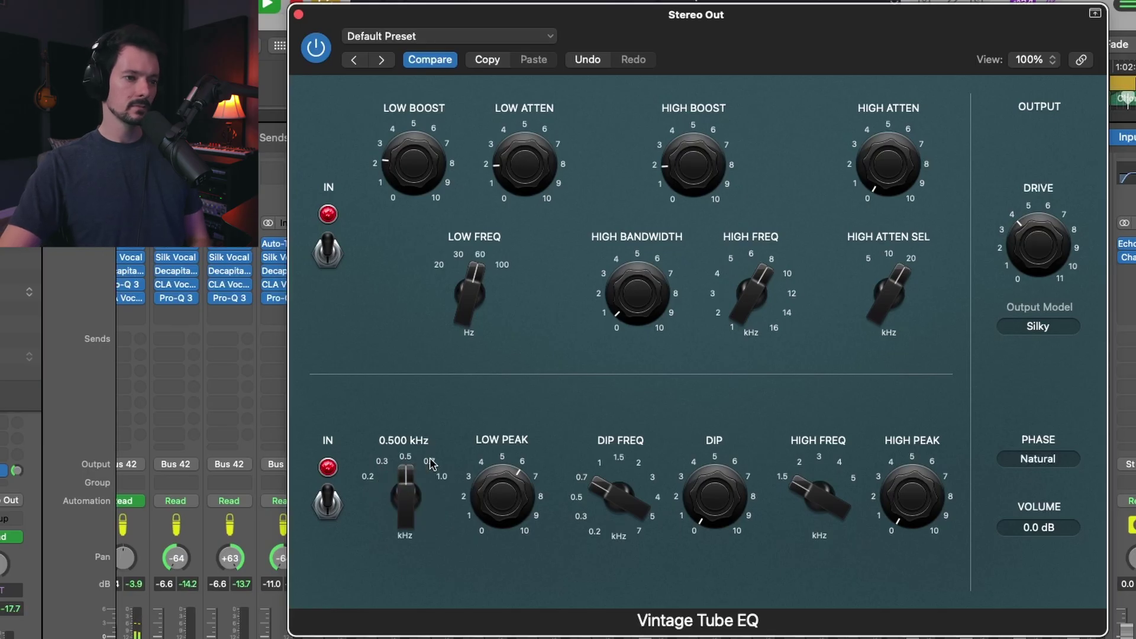
pyautogui.click(430, 463)
pyautogui.click(370, 478)
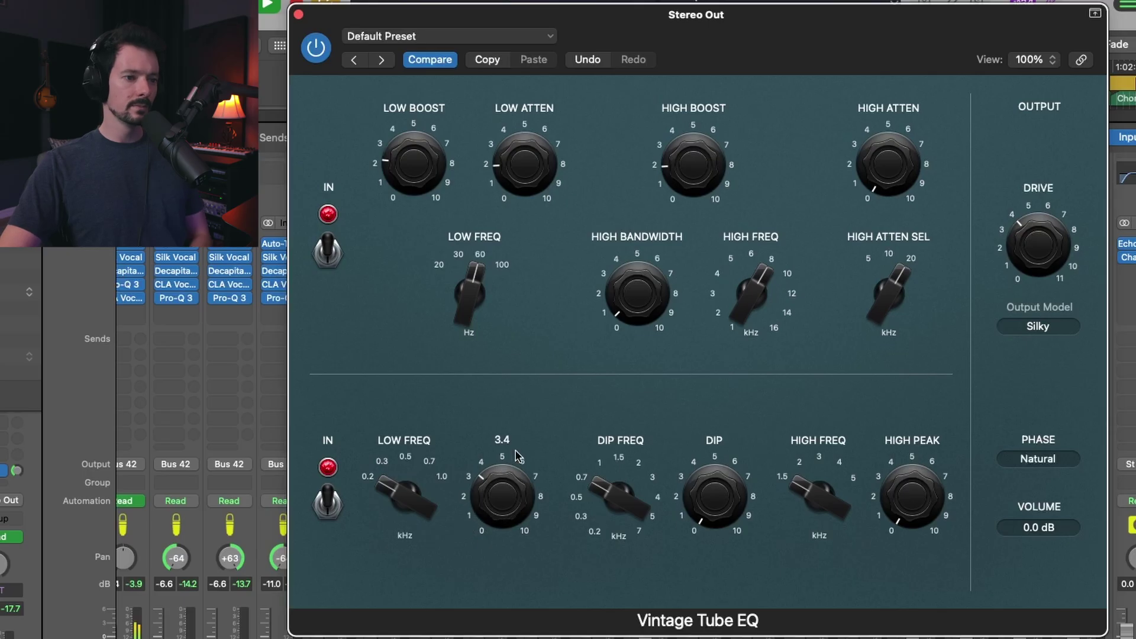
pyautogui.moveTo(517, 452); pyautogui.dragTo(525, 480)
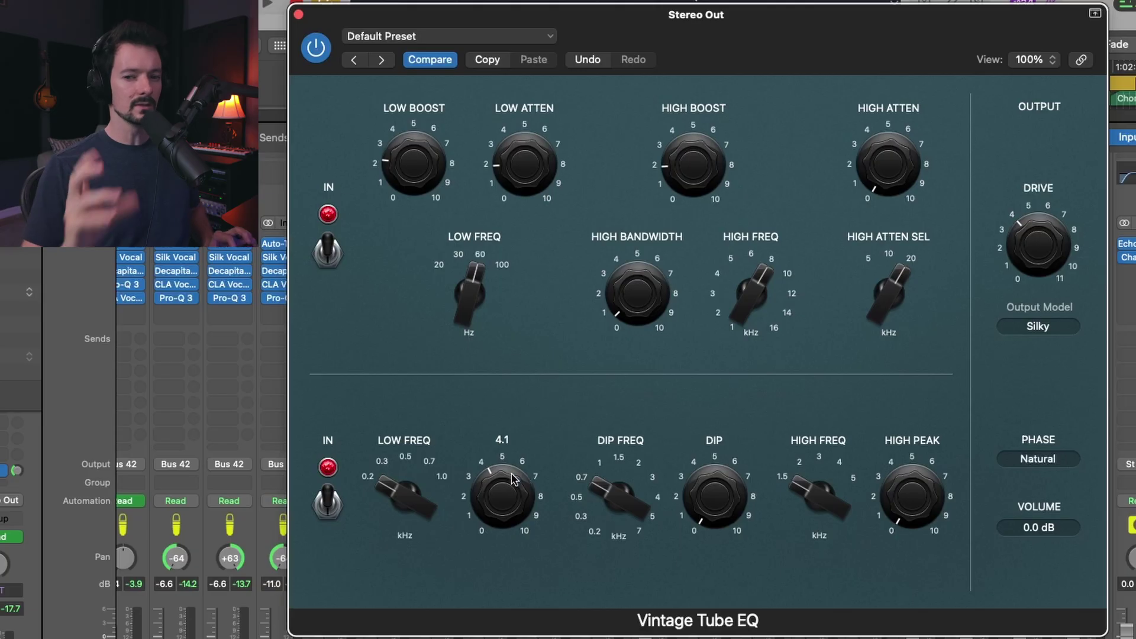
pyautogui.moveTo(512, 480); pyautogui.dragTo(489, 544)
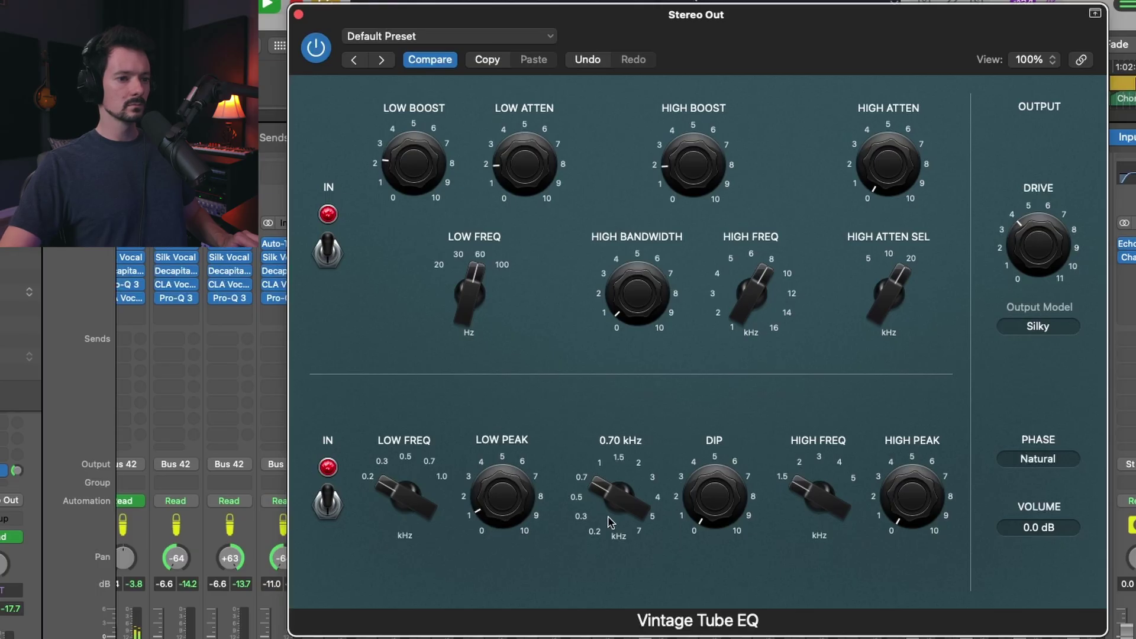
# Adjust the Dip knob, start playback, and move the Dip frequency to 0.5 kHz
pyautogui.moveTo(724, 509); pyautogui.dragTo(736, 370)
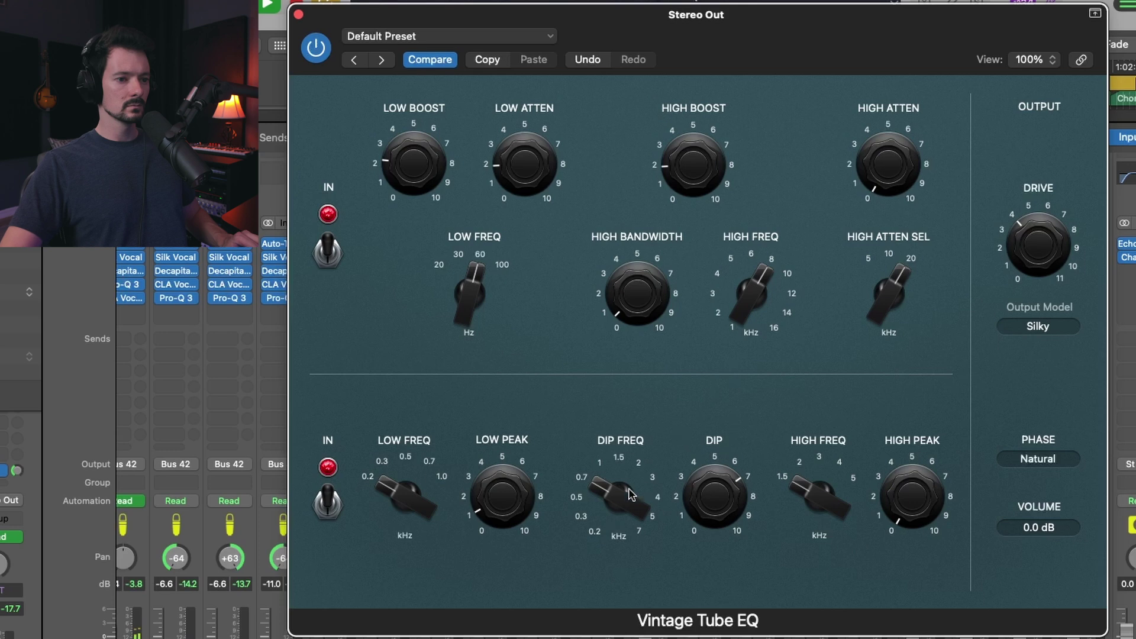
pyautogui.moveTo(629, 496); pyautogui.dragTo(578, 502)
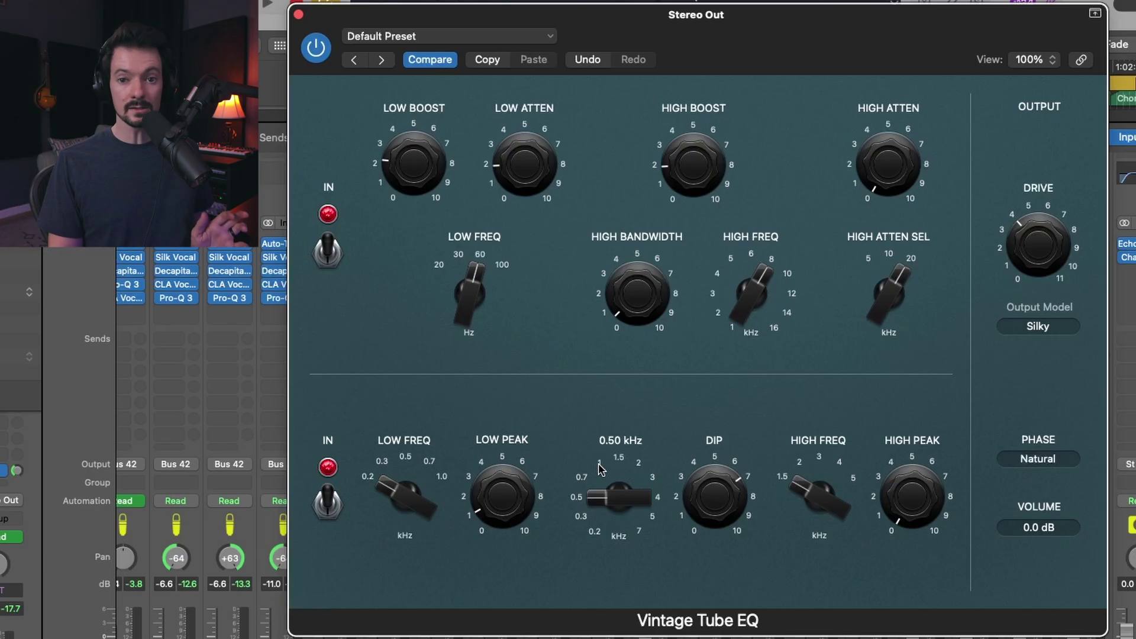
pyautogui.press('space')
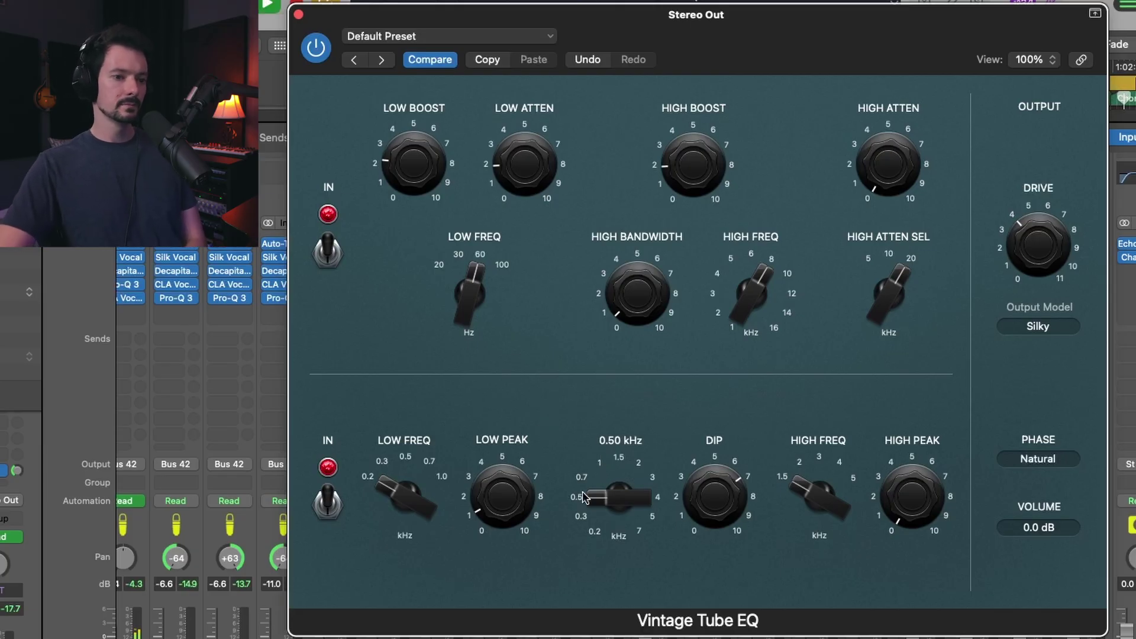
pyautogui.moveTo(615, 502); pyautogui.dragTo(577, 501)
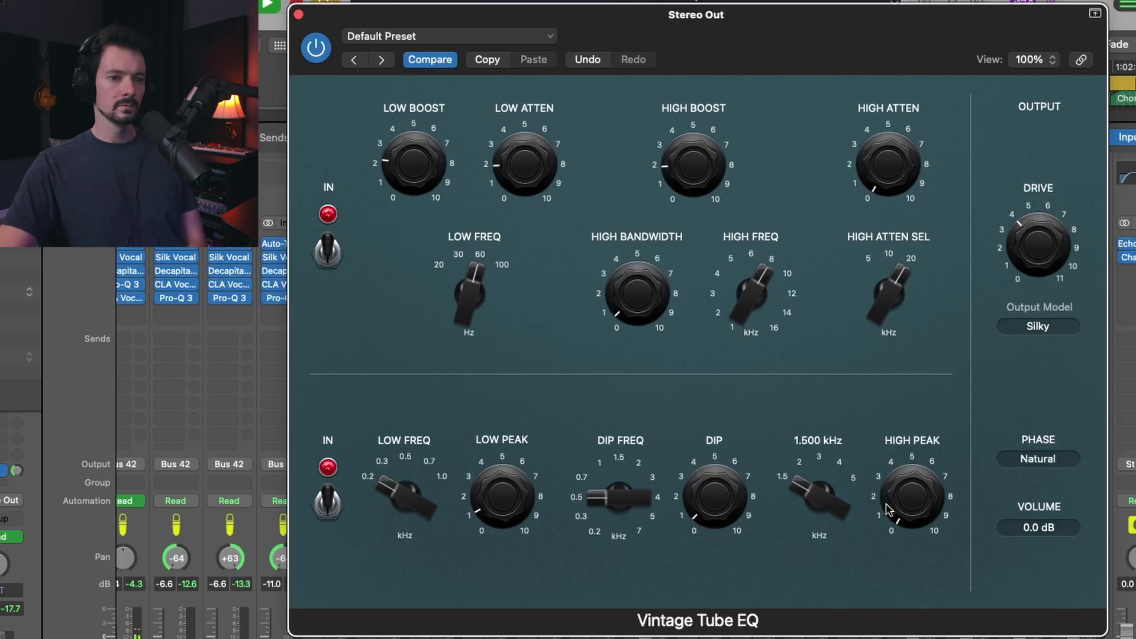
# Boost High Peak to about 6.5 at 2 kHz and raise the output Drive to 4.8
pyautogui.moveTo(912, 509); pyautogui.dragTo(897, 471)
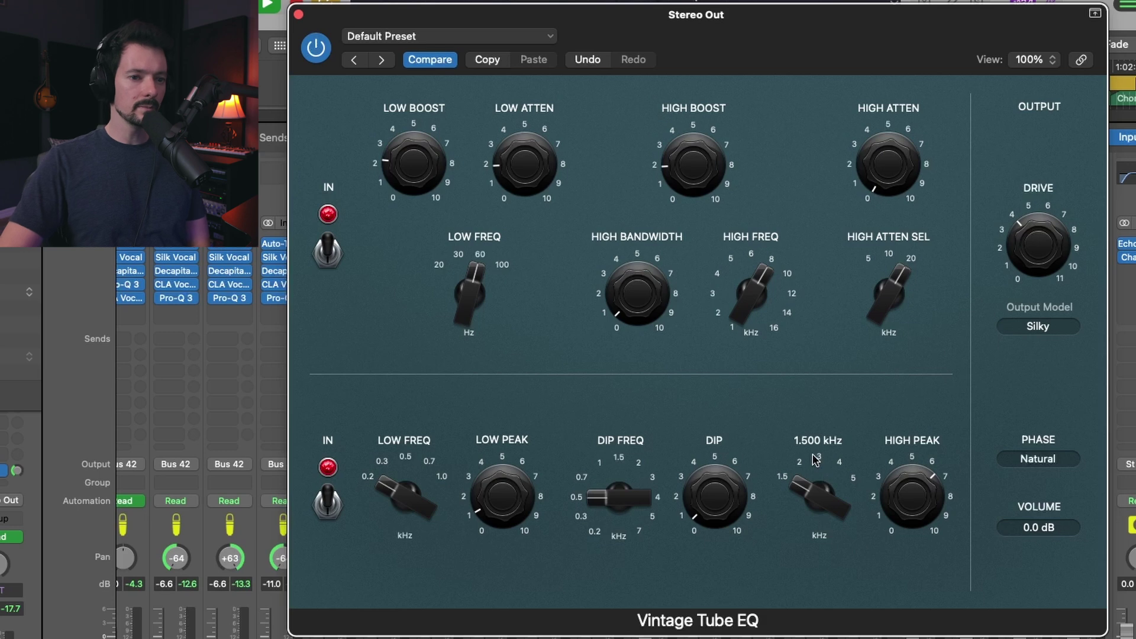
pyautogui.moveTo(817, 461); pyautogui.dragTo(839, 473)
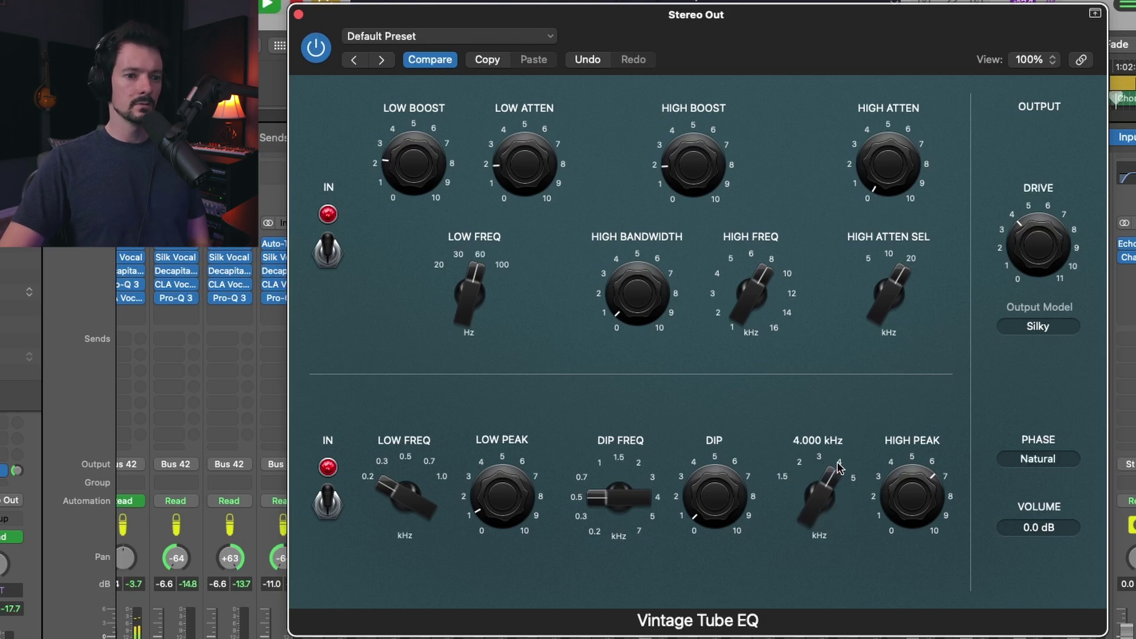
pyautogui.click(802, 469)
pyautogui.moveTo(882, 518)
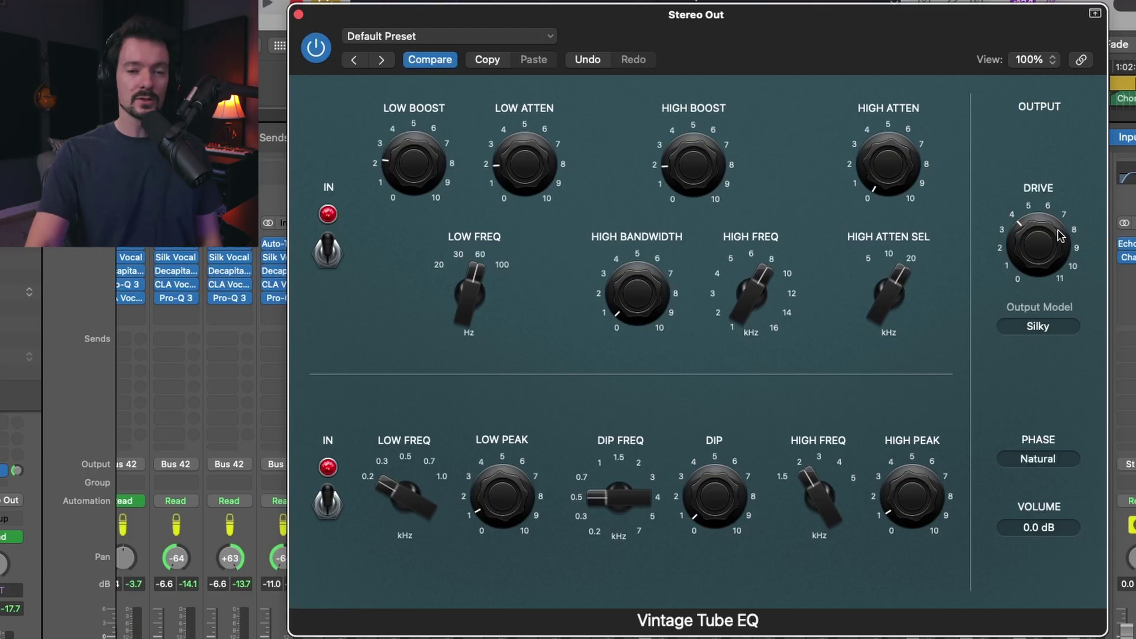
pyautogui.moveTo(1058, 274)
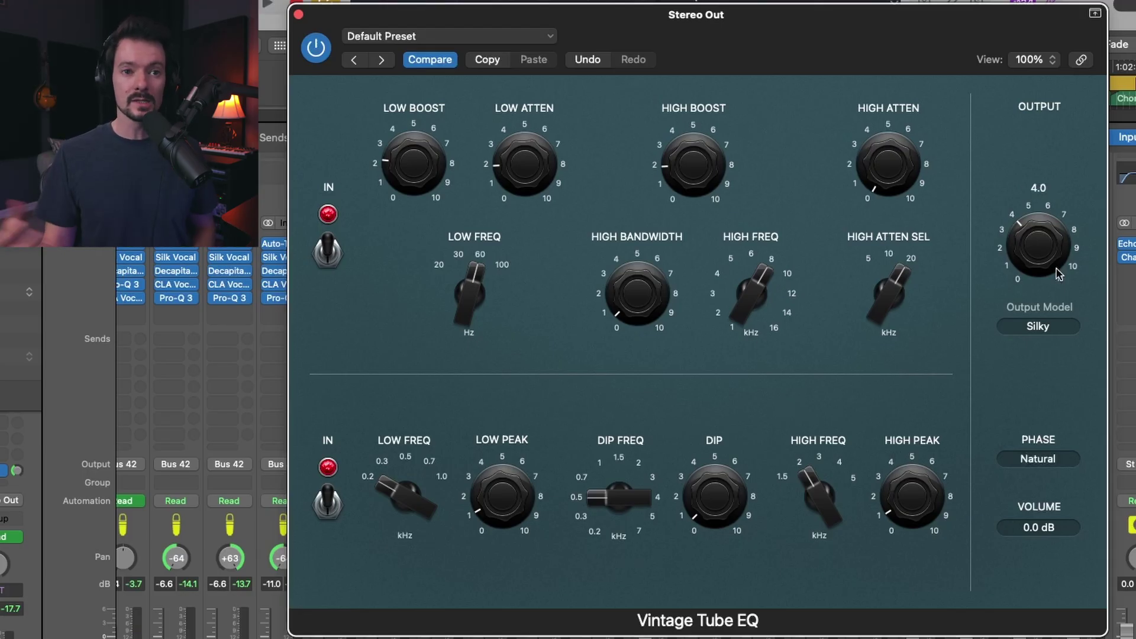
pyautogui.moveTo(1059, 273); pyautogui.dragTo(1035, 285)
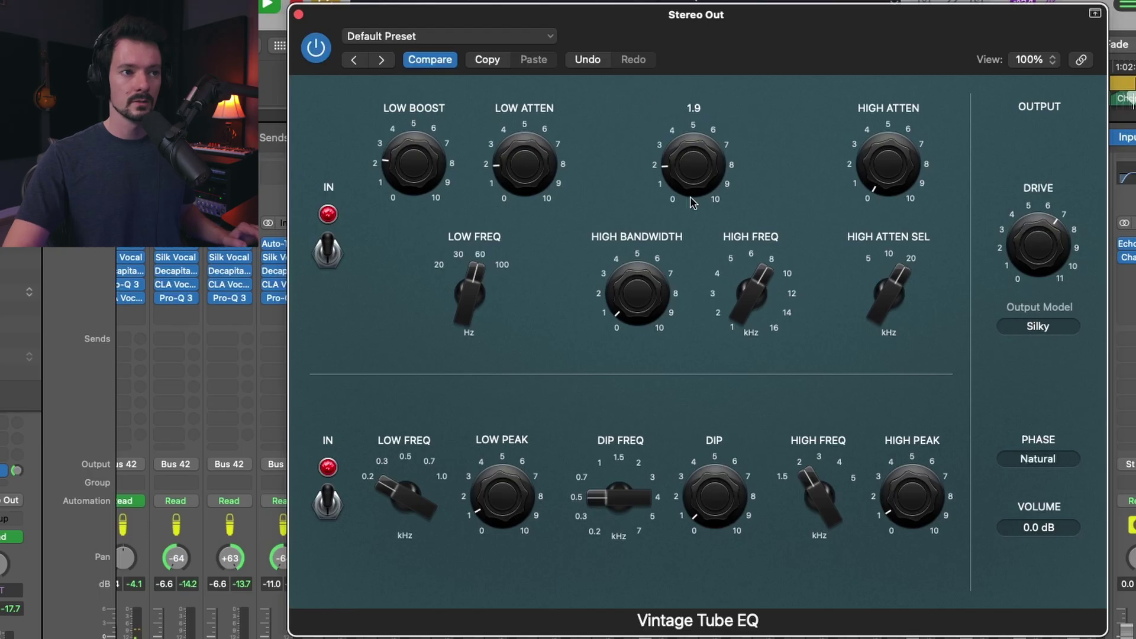
# During playback, repeatedly bypass and re-enable the Vintage Tube EQ, leave it on, then stop
pyautogui.press('space')
pyautogui.click(319, 58)
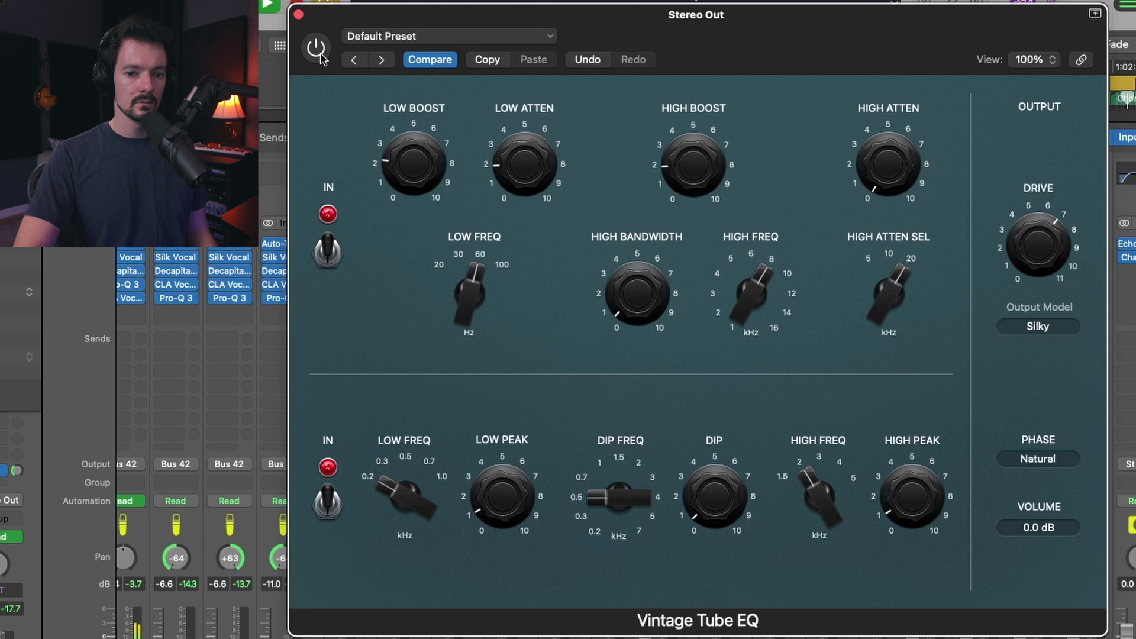
pyautogui.click(320, 56)
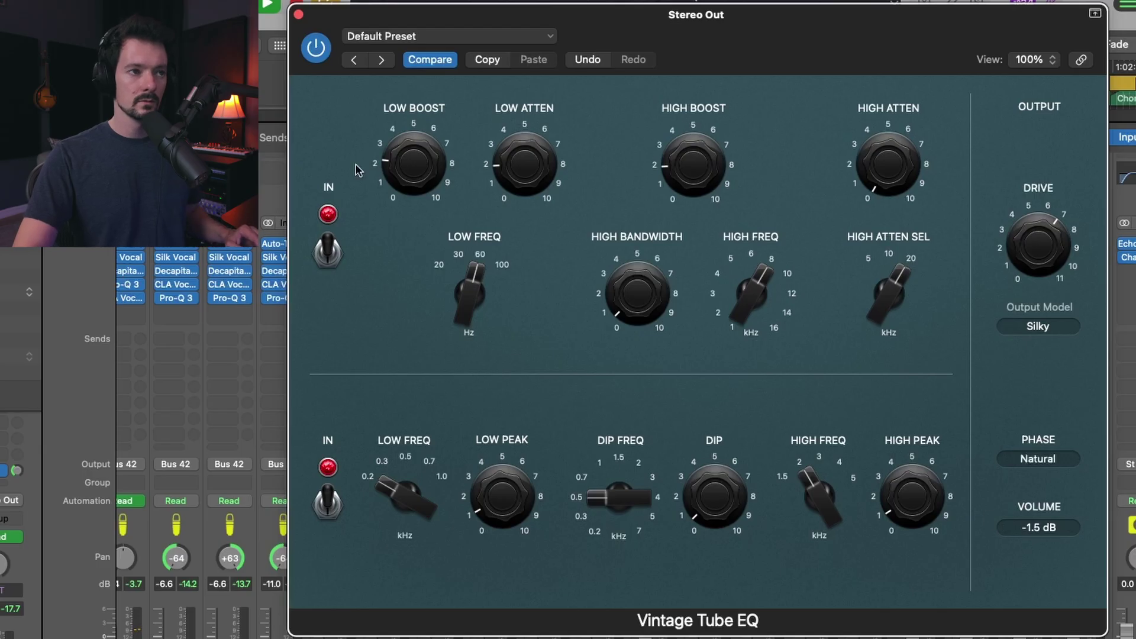
pyautogui.click(319, 53)
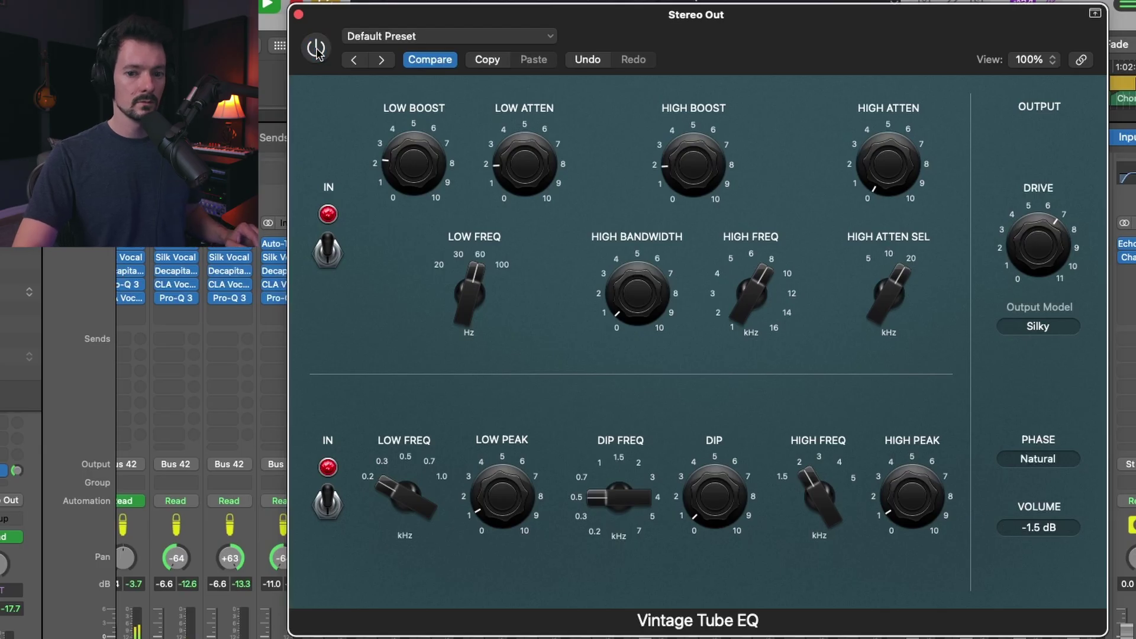
pyautogui.click(319, 54)
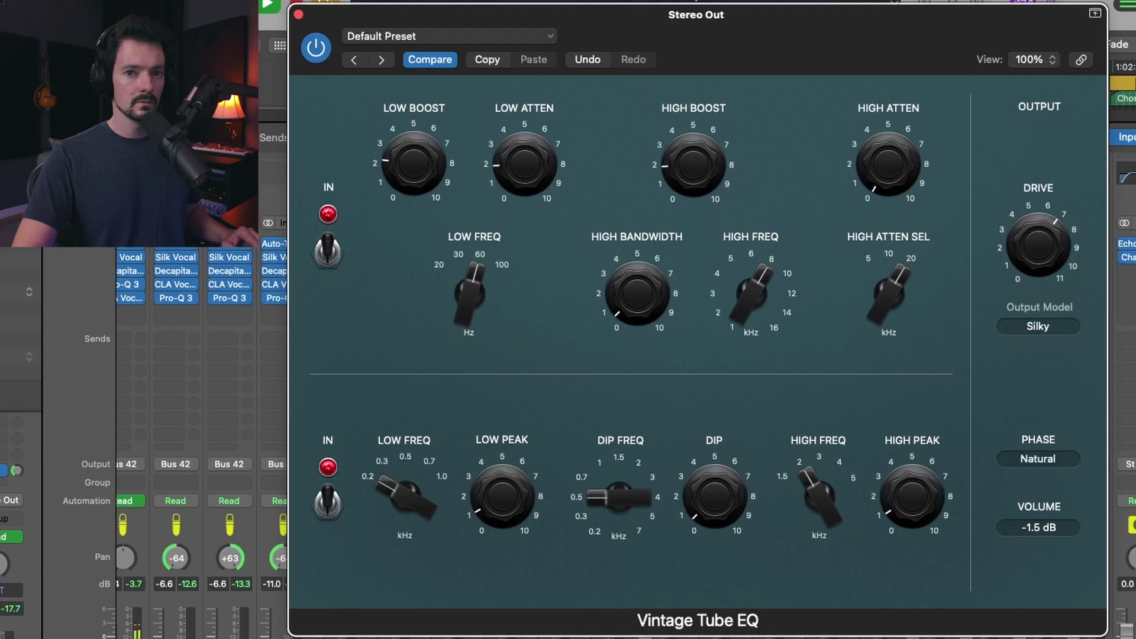
pyautogui.click(319, 54)
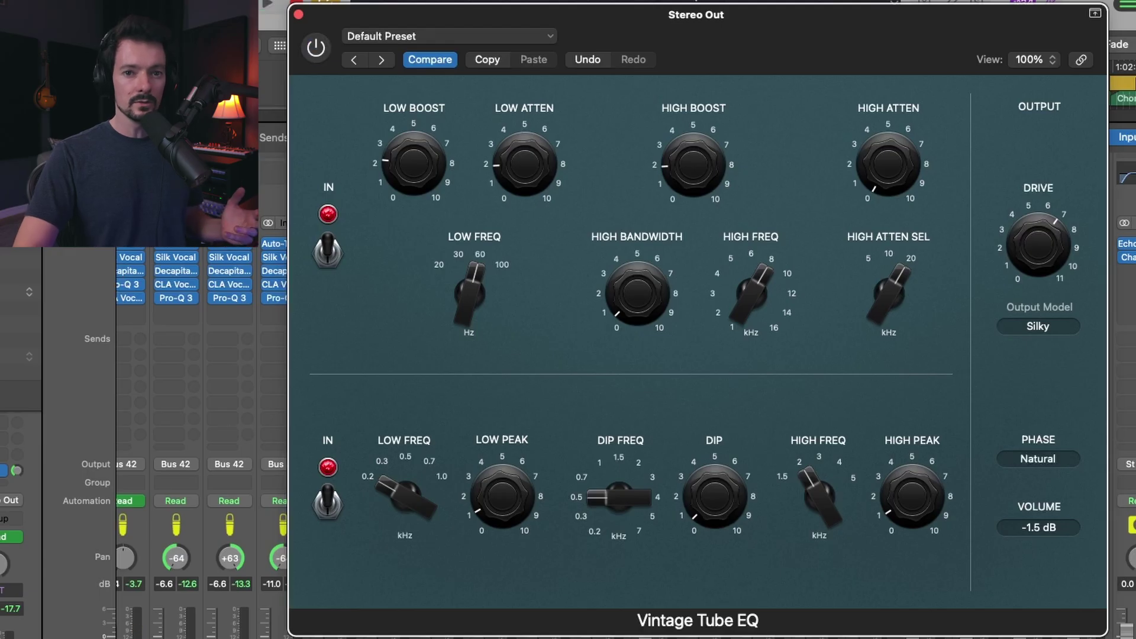
pyautogui.press('space')
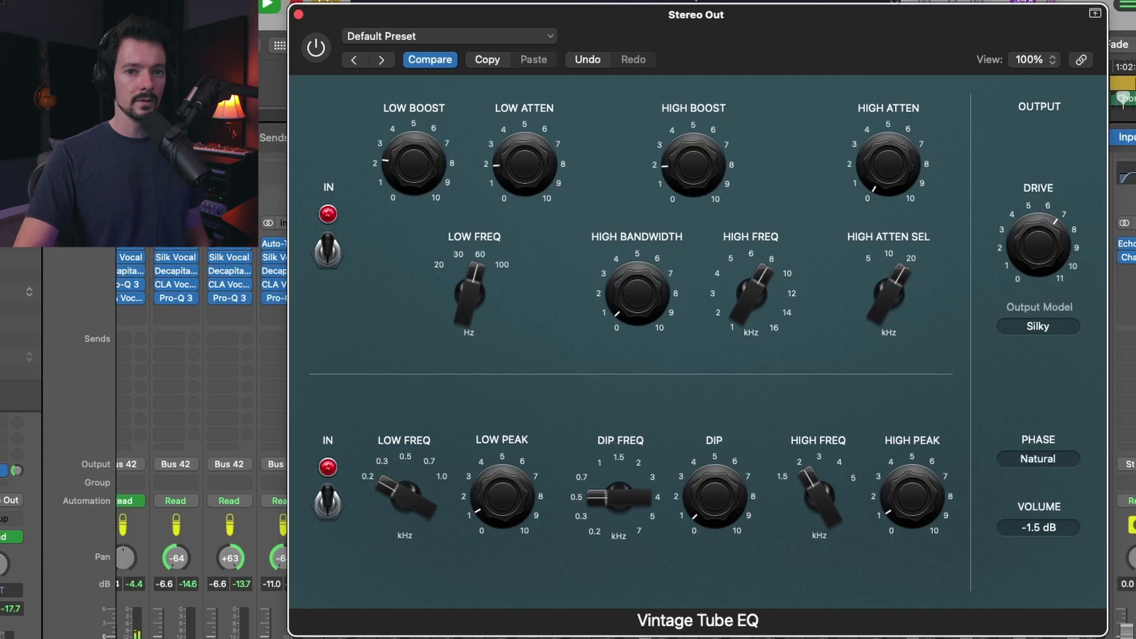
pyautogui.click(319, 54)
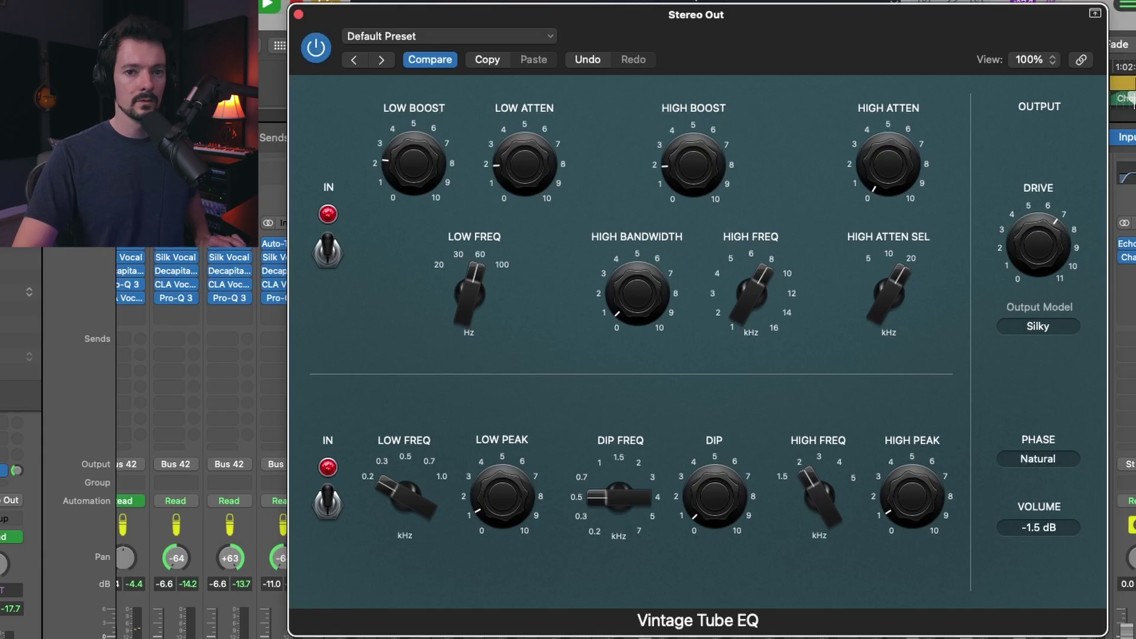
pyautogui.press('space')
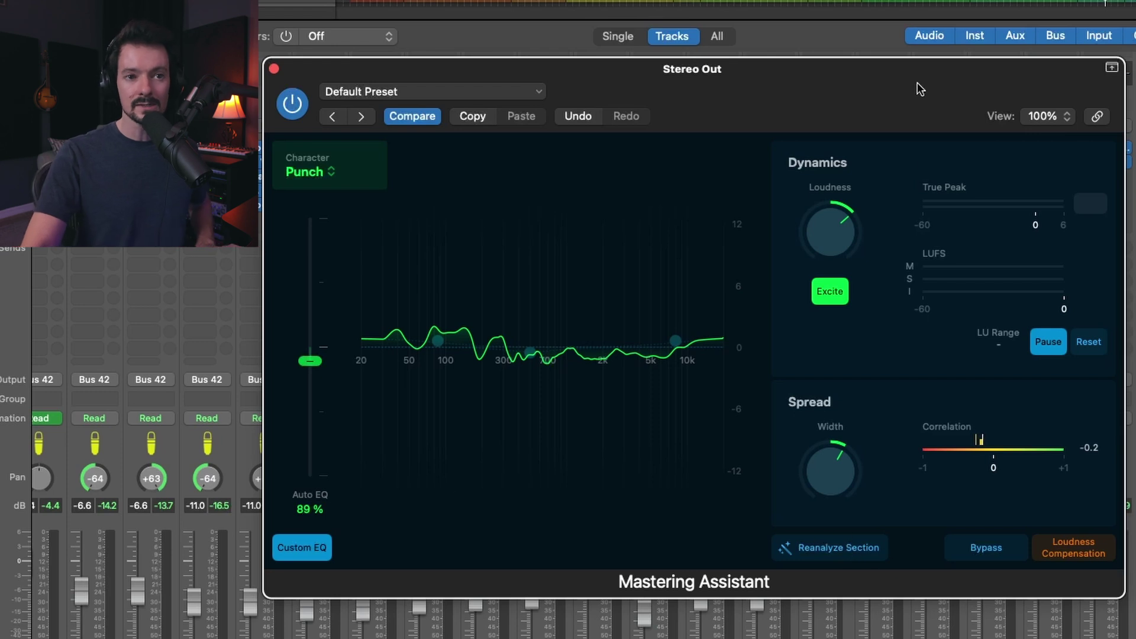
# Reanalyze the song, start playback, and flatten the low EQ point near 86 Hz to 0 dB
pyautogui.click(840, 547)
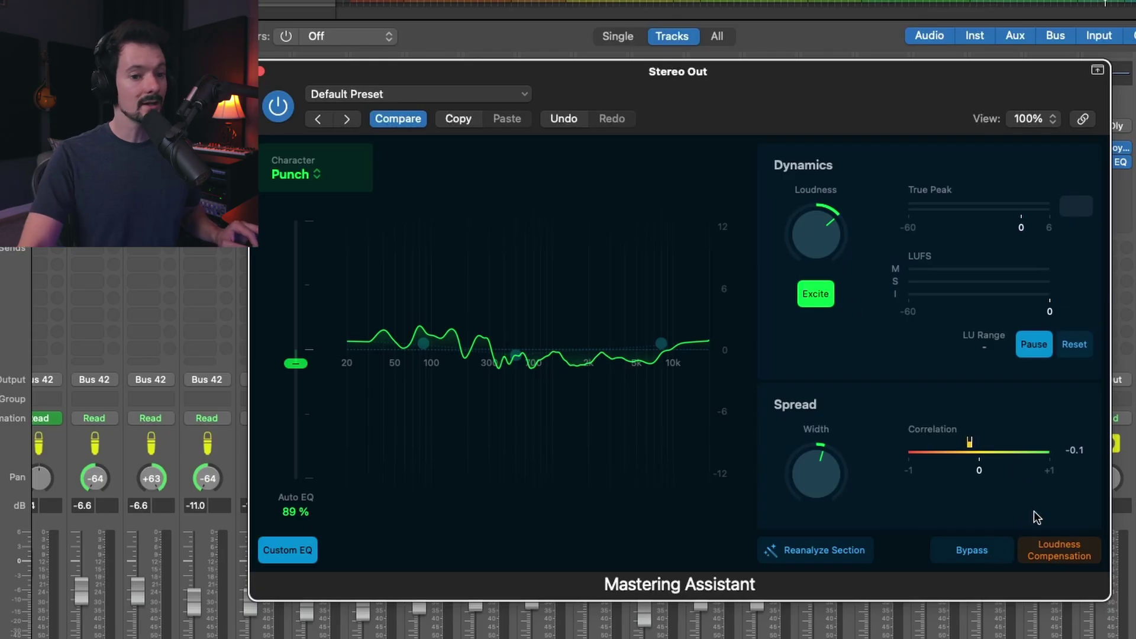
pyautogui.press('space')
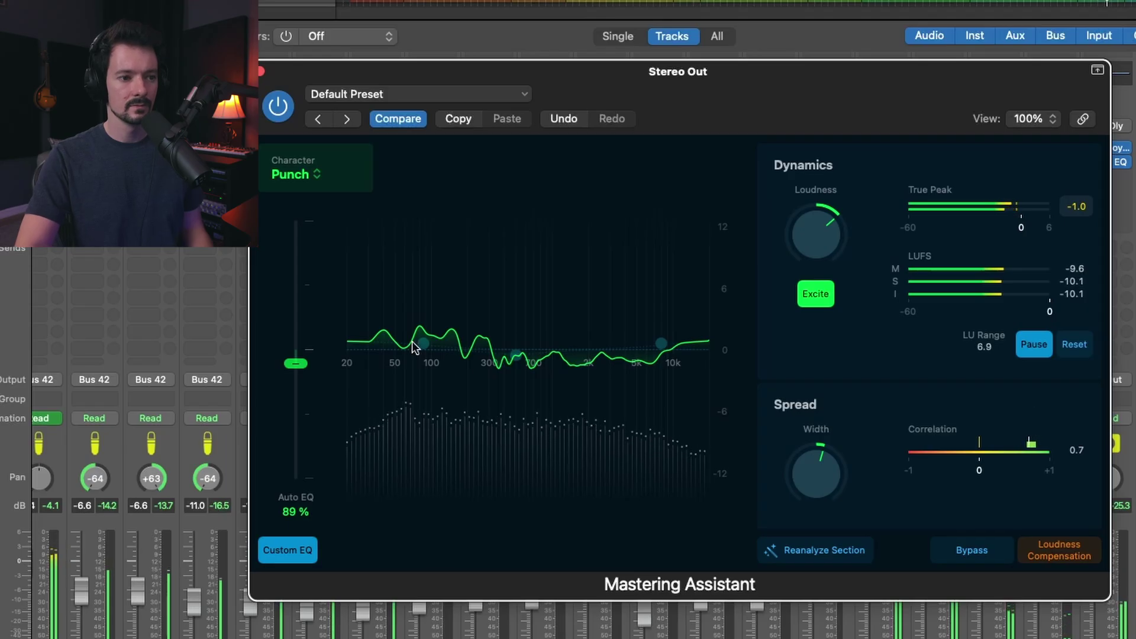
pyautogui.moveTo(423, 343); pyautogui.dragTo(425, 353)
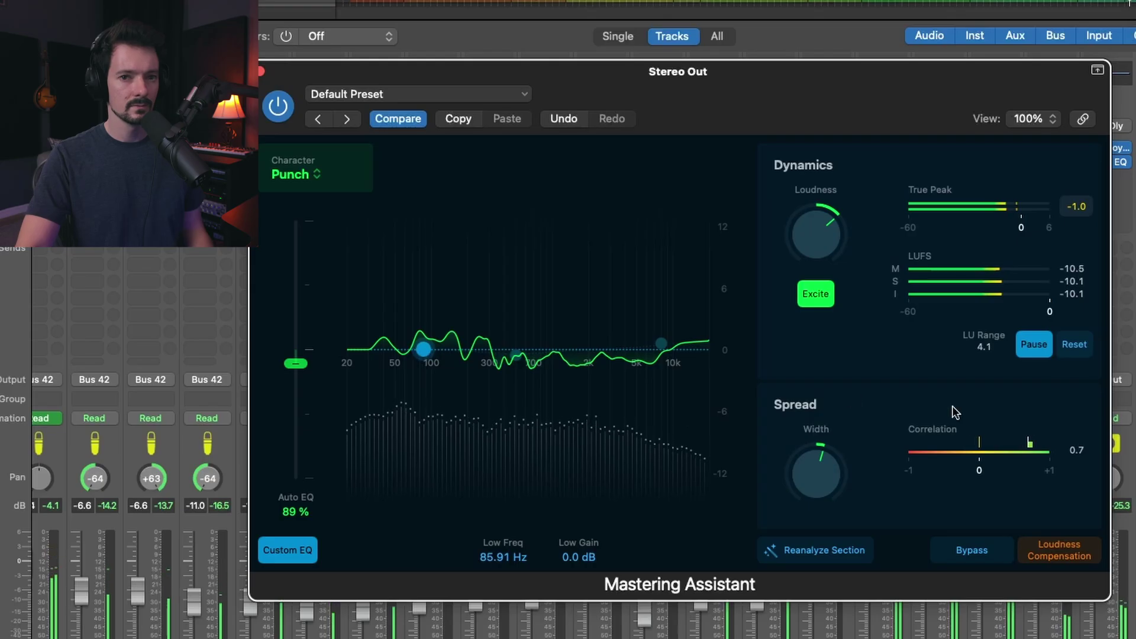
# A/B compare by toggling Loudness Compensation on and off and bypassing the Mastering Assistant, then re-enabling it
pyautogui.click(1059, 553)
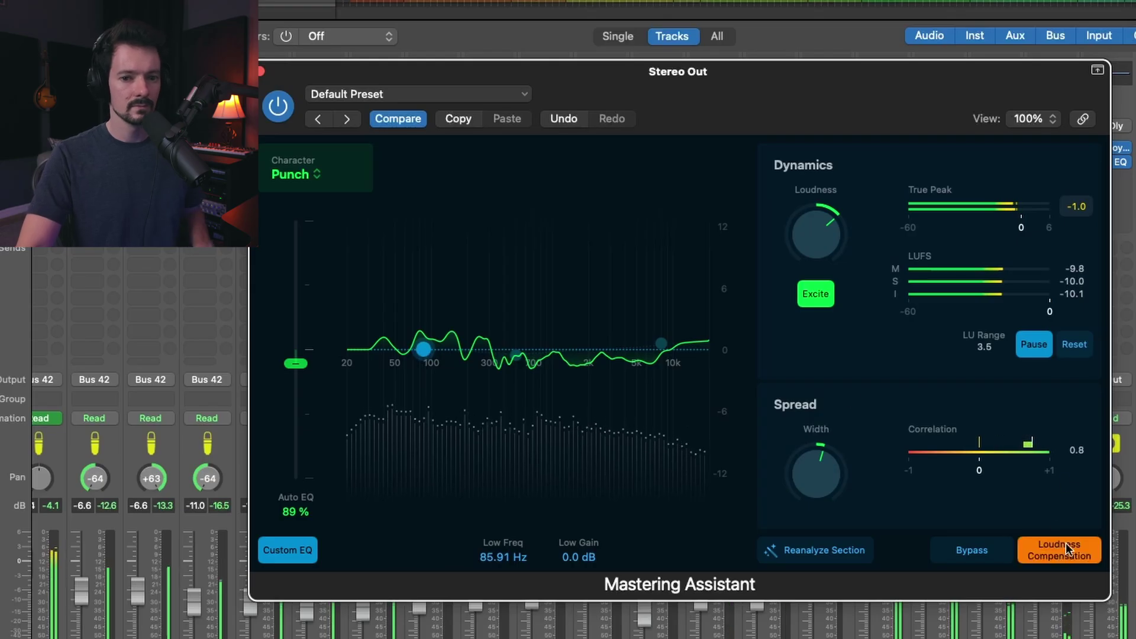
pyautogui.click(1081, 554)
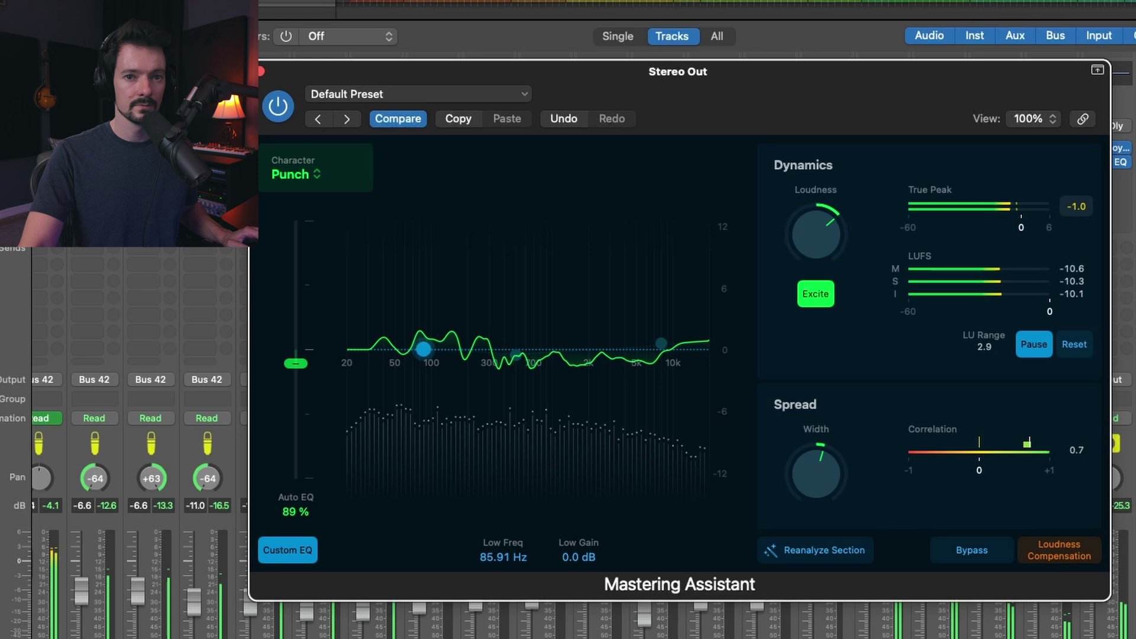
pyautogui.click(278, 106)
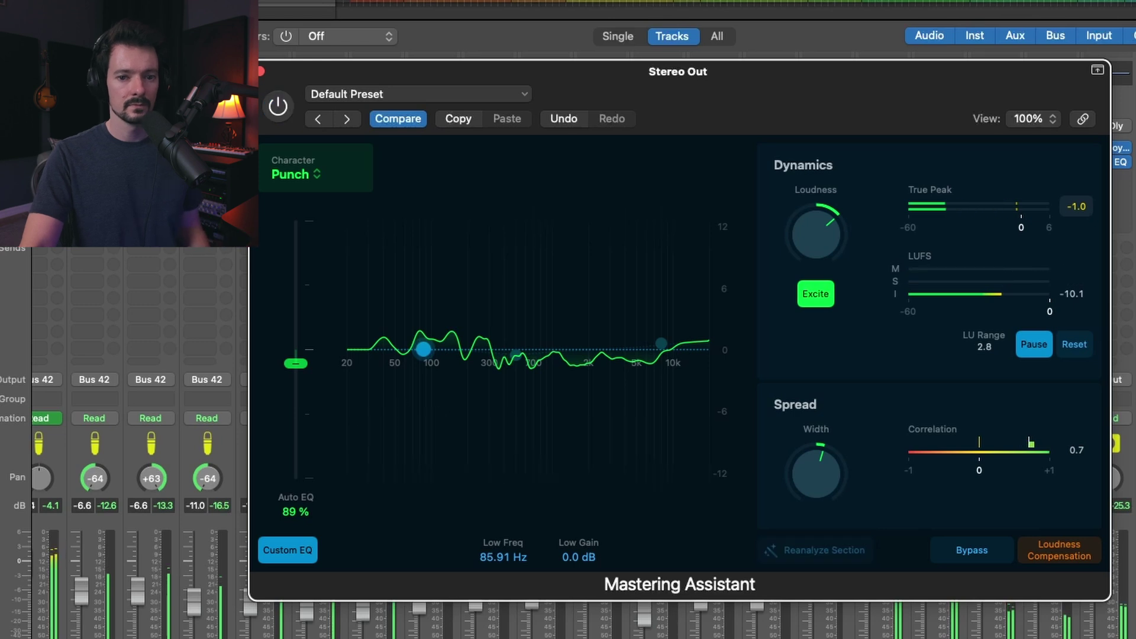
pyautogui.click(277, 106)
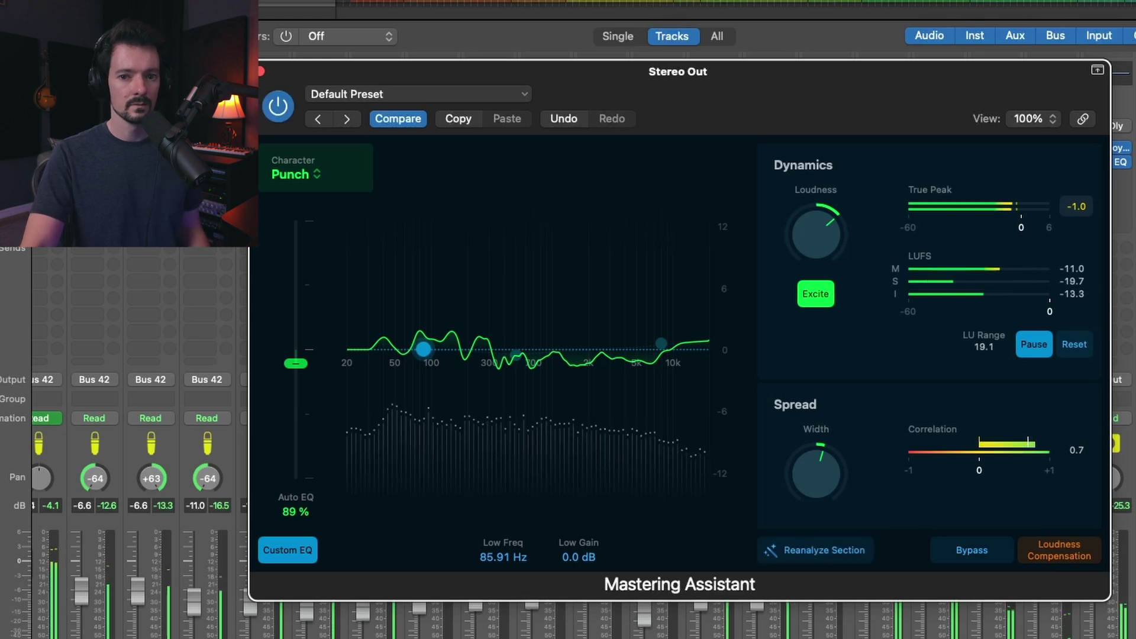